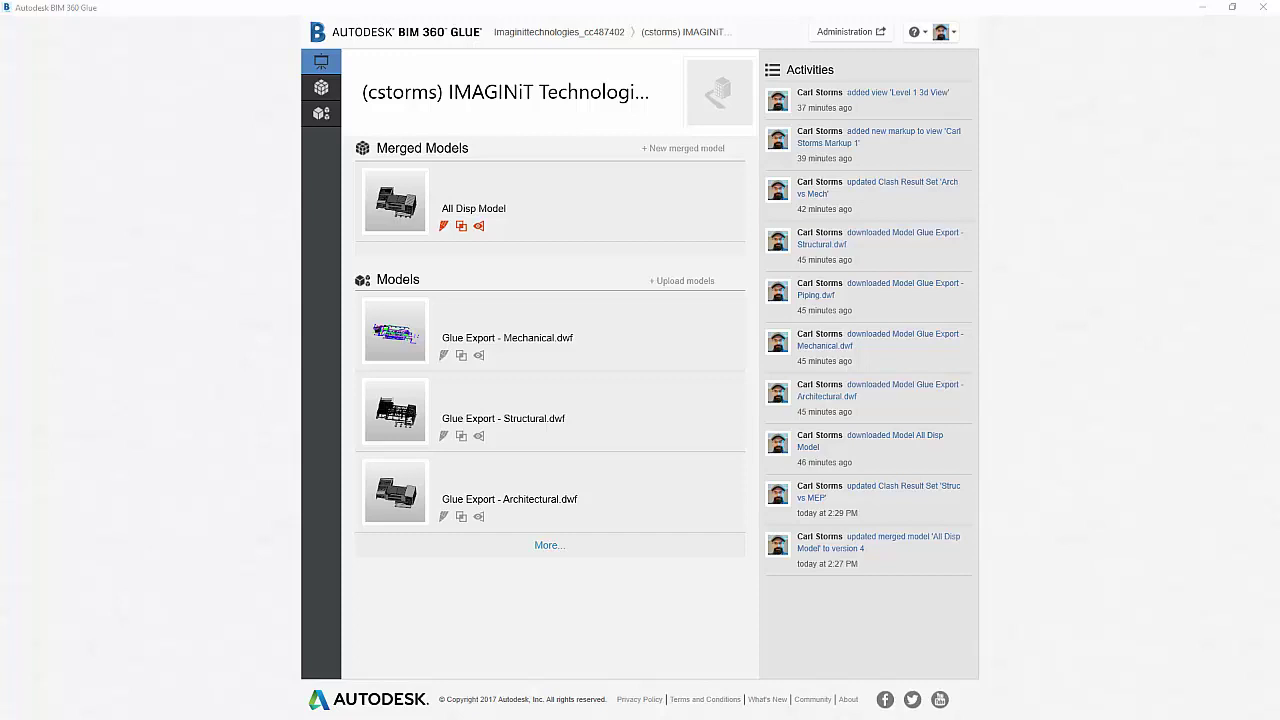
- Open the merged model All Disp Model and inspect the building's exterior from different sides
{"action": "left_click", "coordinate": [491, 211]}
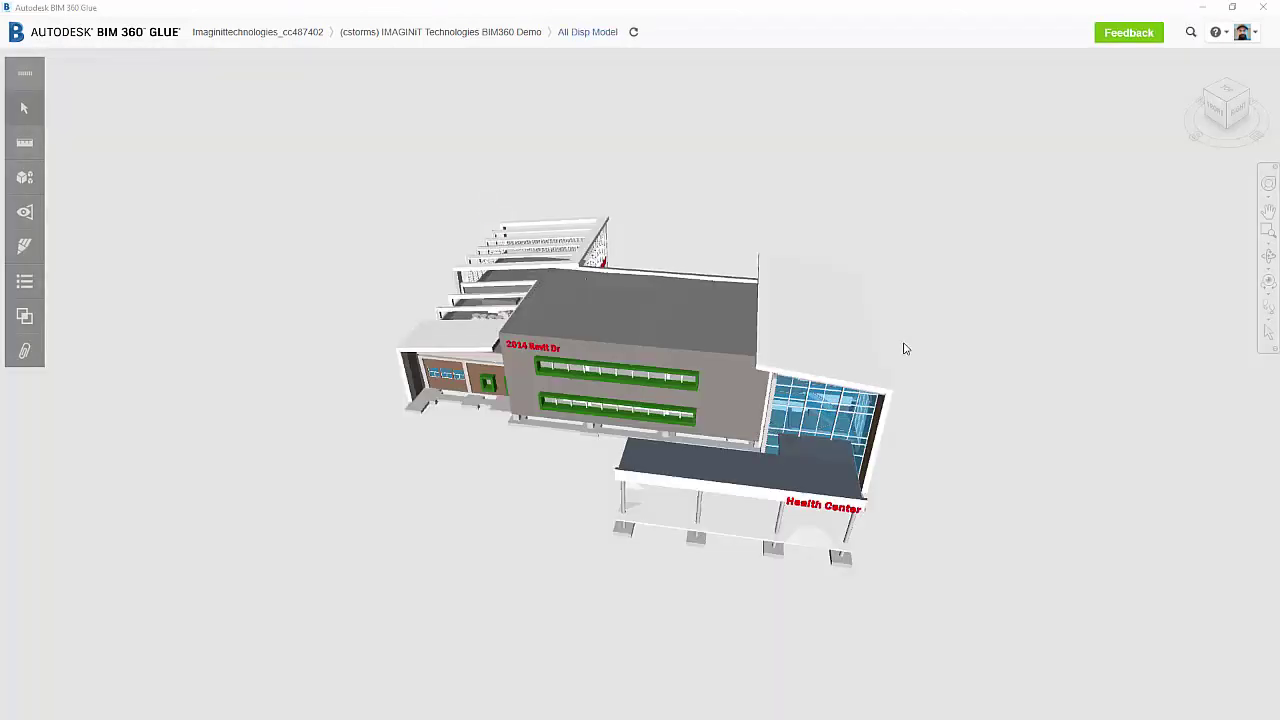
{"action": "left_click", "coordinate": [1222, 117]}
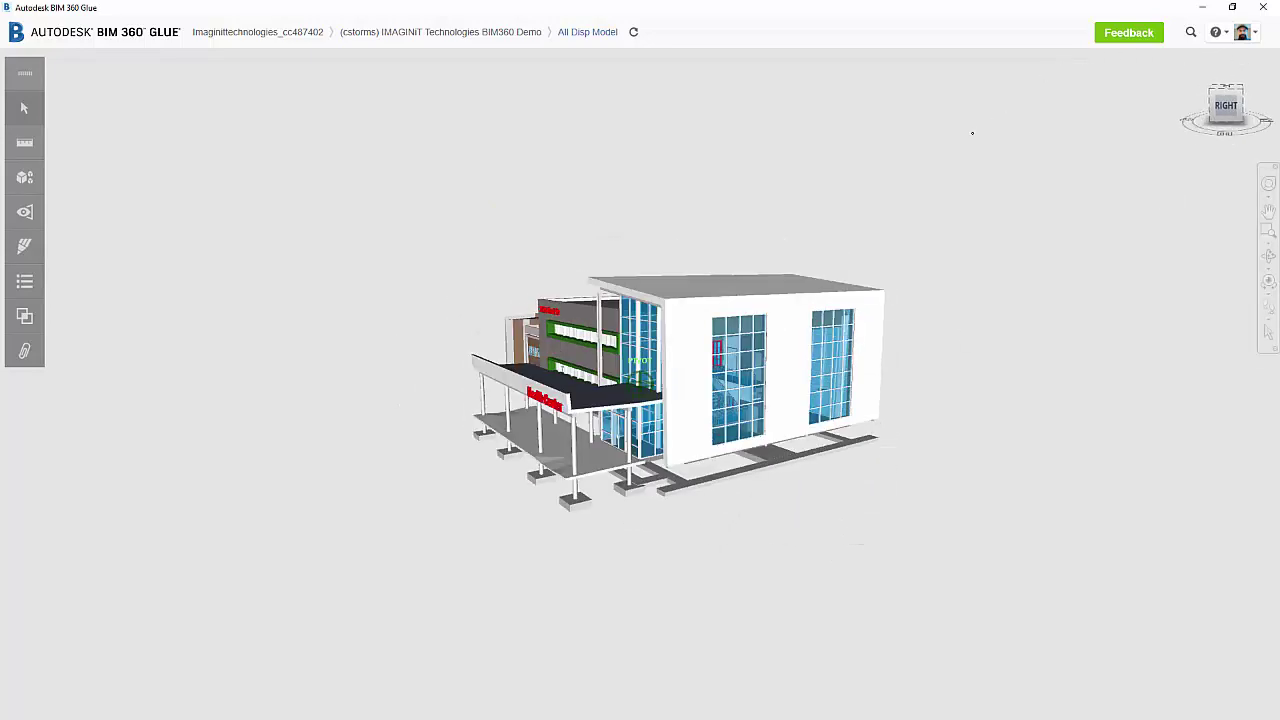
{"action": "mouse_move", "coordinate": [972, 133]}
{"action": "left_mouse_down"}
{"action": "mouse_move", "coordinate": [823, 149]}
{"action": "mouse_move", "coordinate": [1043, 263]}
{"action": "mouse_move", "coordinate": [1188, 219]}
{"action": "mouse_move", "coordinate": [1150, 170]}
{"action": "mouse_move", "coordinate": [1134, 114]}
{"action": "mouse_move", "coordinate": [1172, 115]}
{"action": "left_mouse_up"}
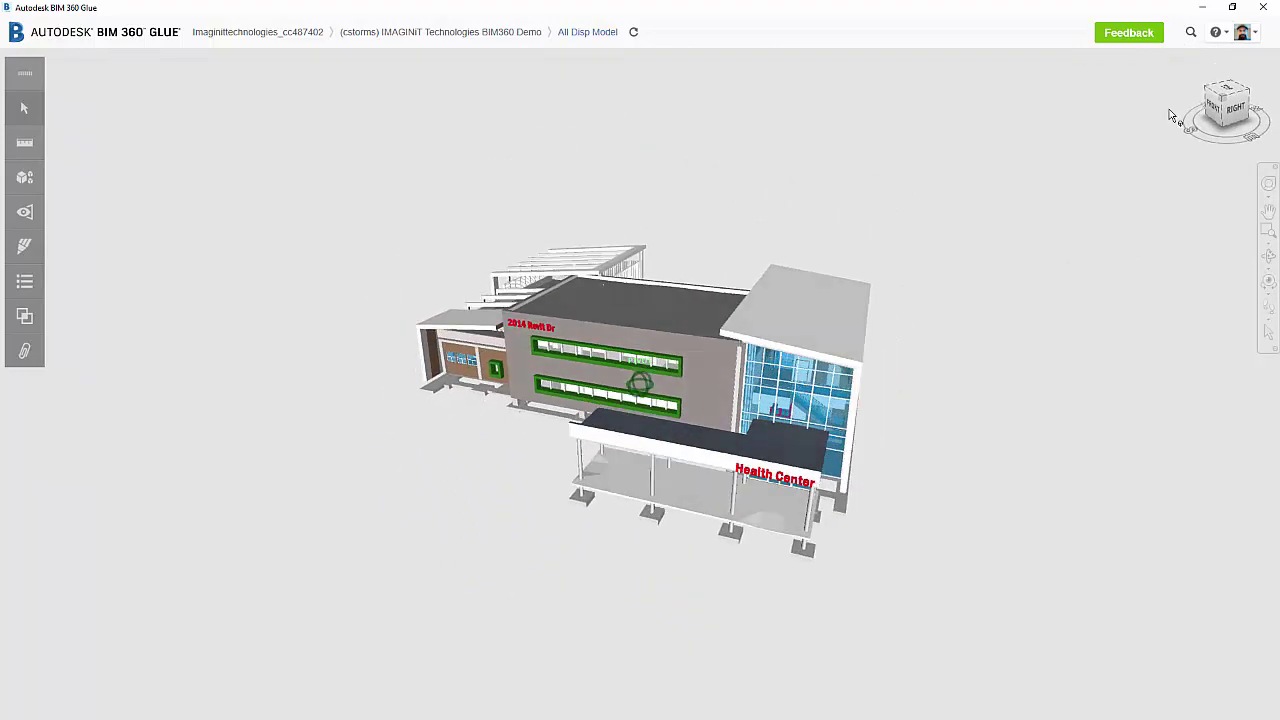
- Select Glue Export - Mechanical.dwf and hide the architectural, piping and structural models to examine the ductwork on its own
{"action": "left_click", "coordinate": [25, 178]}
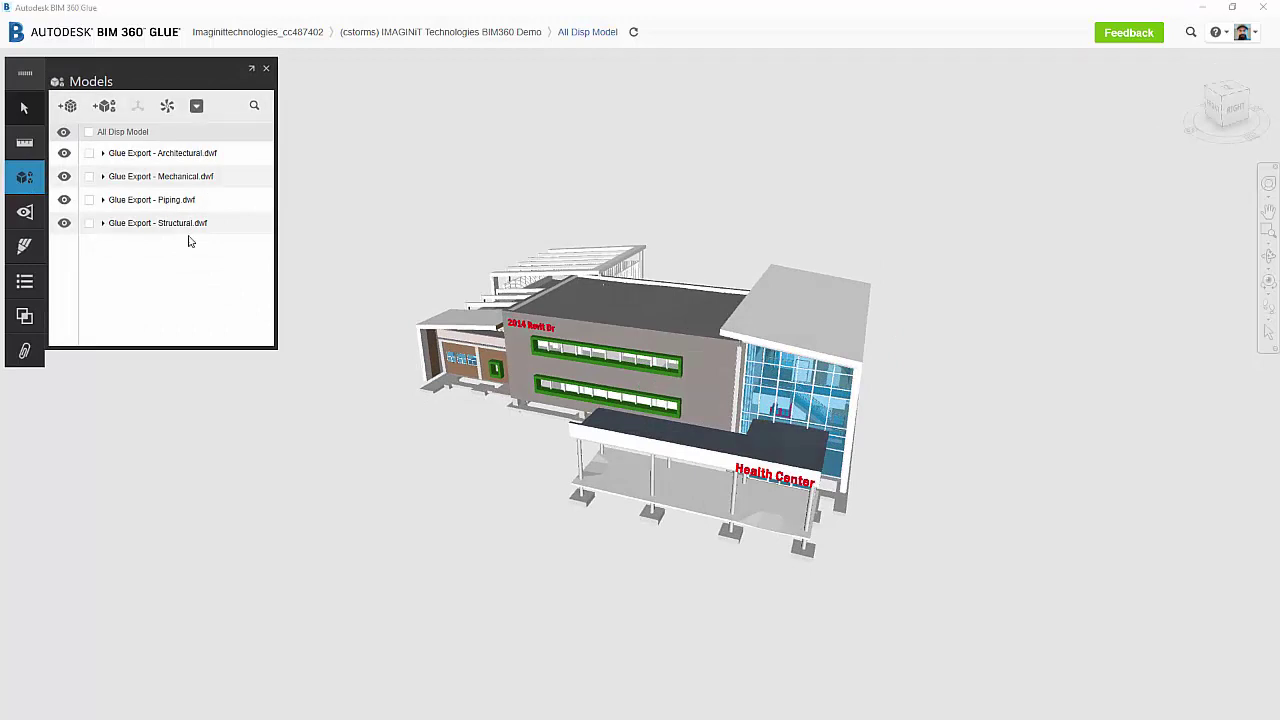
{"action": "left_click", "coordinate": [90, 177]}
{"action": "left_click", "coordinate": [64, 153]}
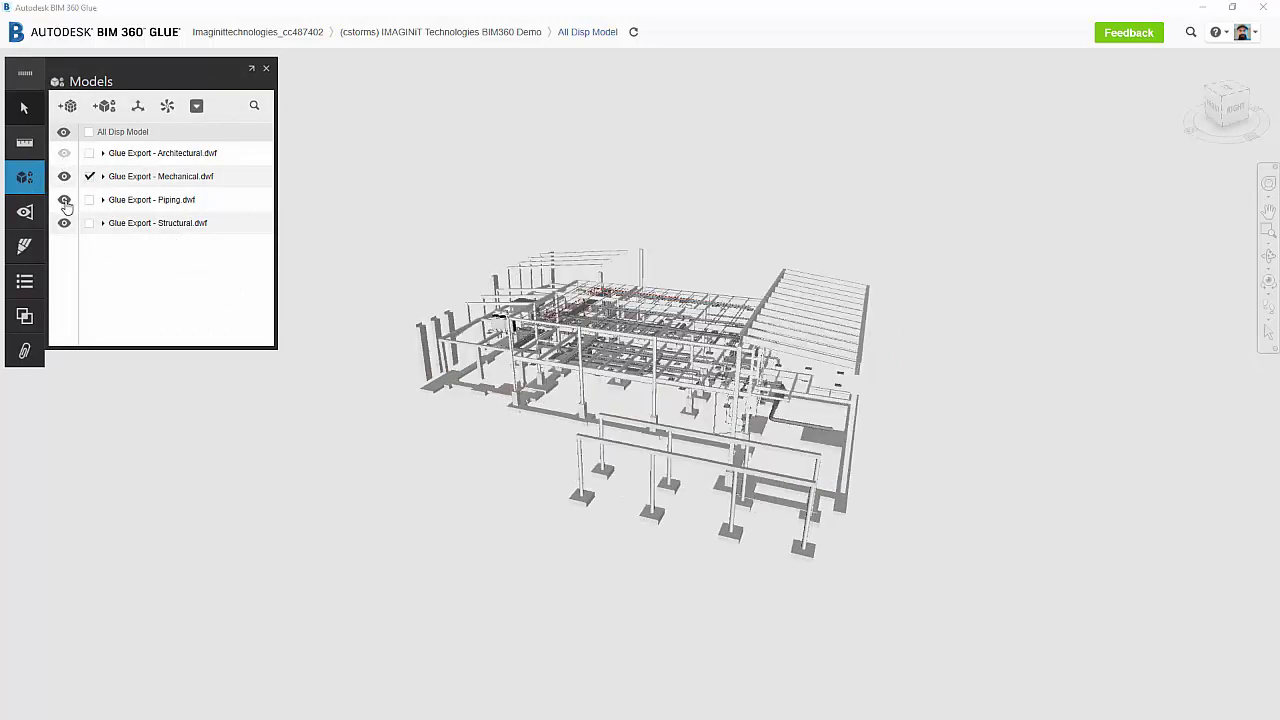
{"action": "left_click", "coordinate": [64, 200]}
{"action": "left_click", "coordinate": [64, 223]}
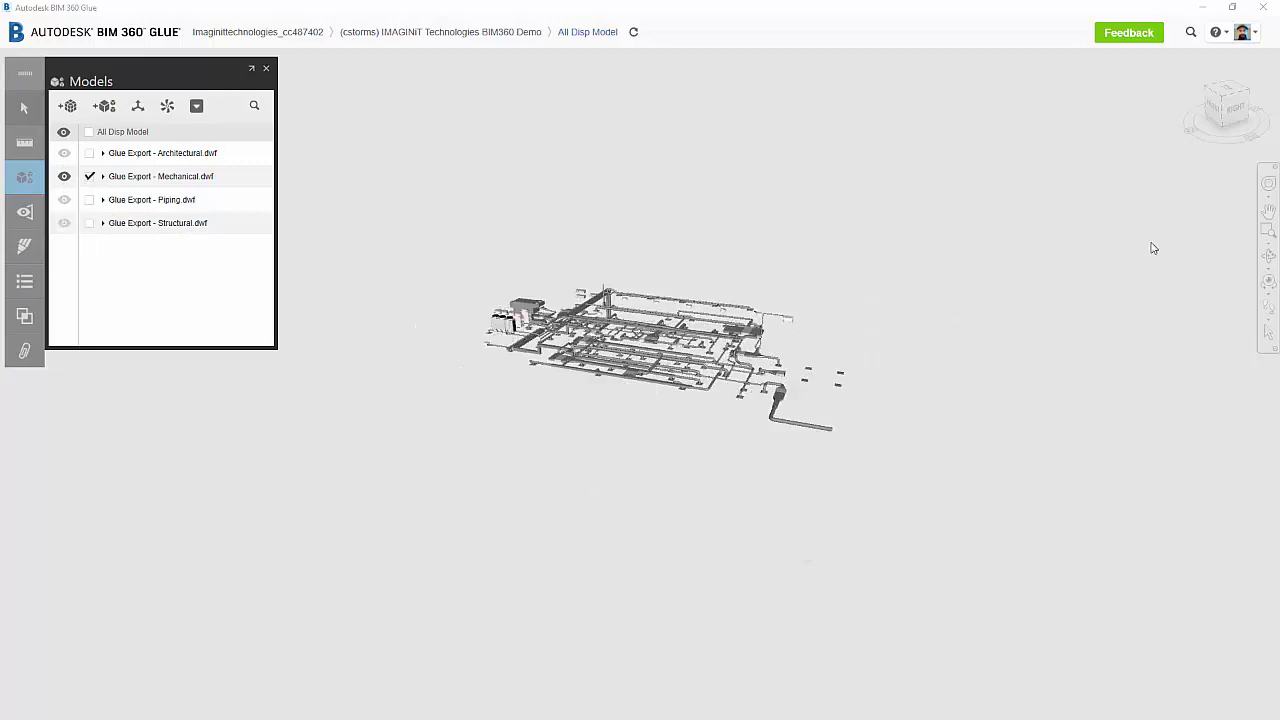
{"action": "left_click_drag", "start_coordinate": [1153, 248], "coordinate": [700, 350]}
{"action": "scroll", "coordinate": [672, 358], "scroll_direction": "up", "scroll_amount": 3}
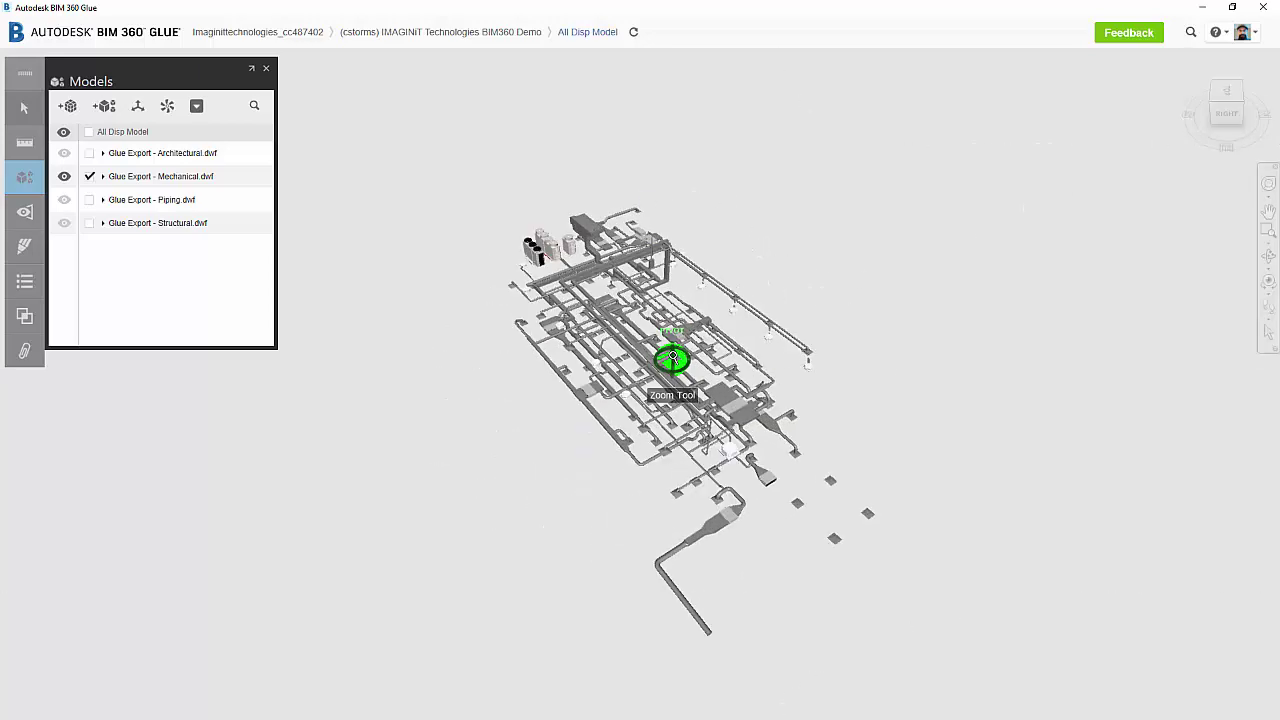
{"action": "scroll", "coordinate": [672, 358], "scroll_direction": "up", "scroll_amount": 2}
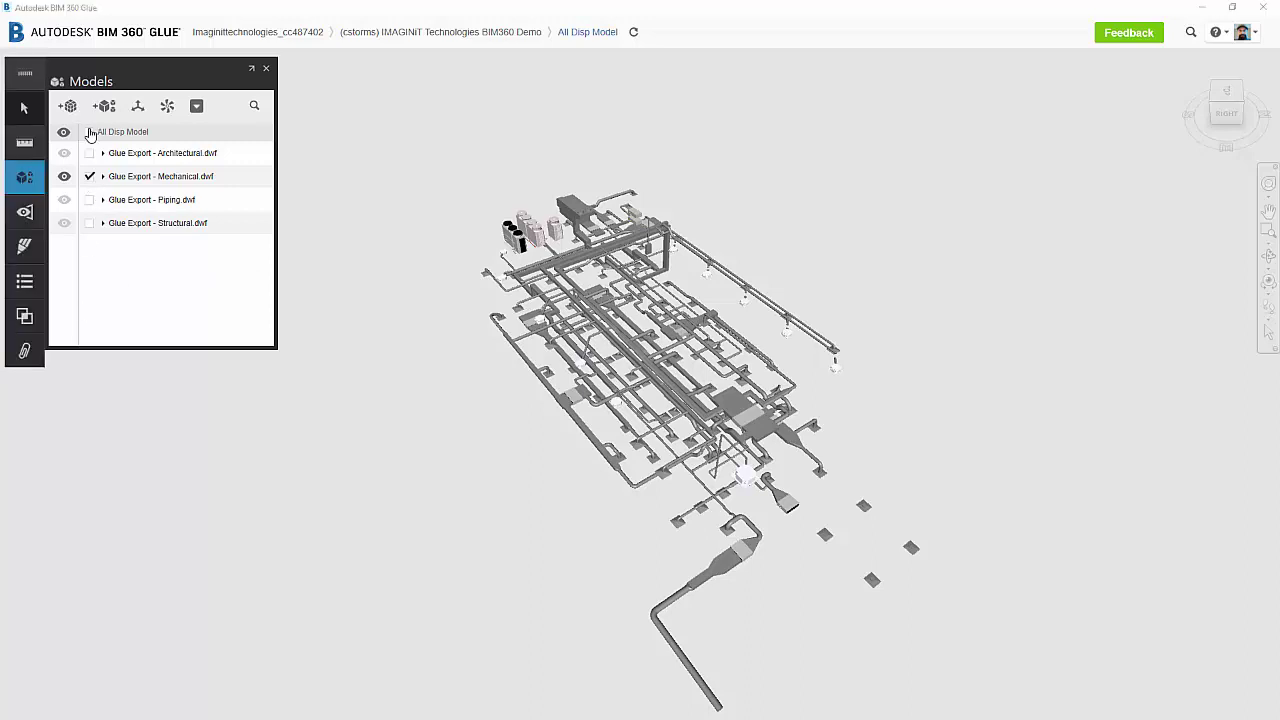
- Select all component models of All Disp Model and show the architectural, piping and structural models again
{"action": "left_click", "coordinate": [89, 132]}
{"action": "left_click", "coordinate": [64, 153]}
{"action": "left_click", "coordinate": [64, 199]}
{"action": "left_click", "coordinate": [64, 222]}
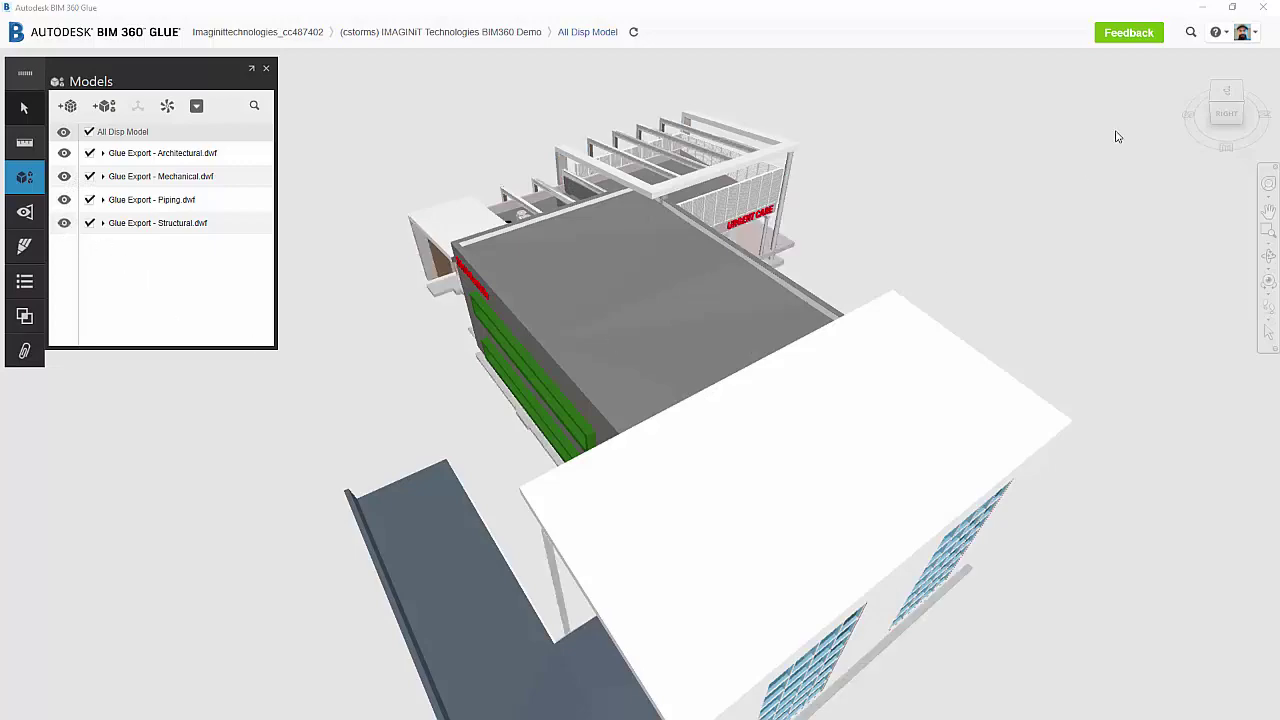
{"action": "mouse_move", "coordinate": [1118, 136]}
{"action": "left_mouse_down"}
{"action": "mouse_move", "coordinate": [1090, 230]}
{"action": "mouse_move", "coordinate": [857, 179]}
{"action": "left_mouse_up"}
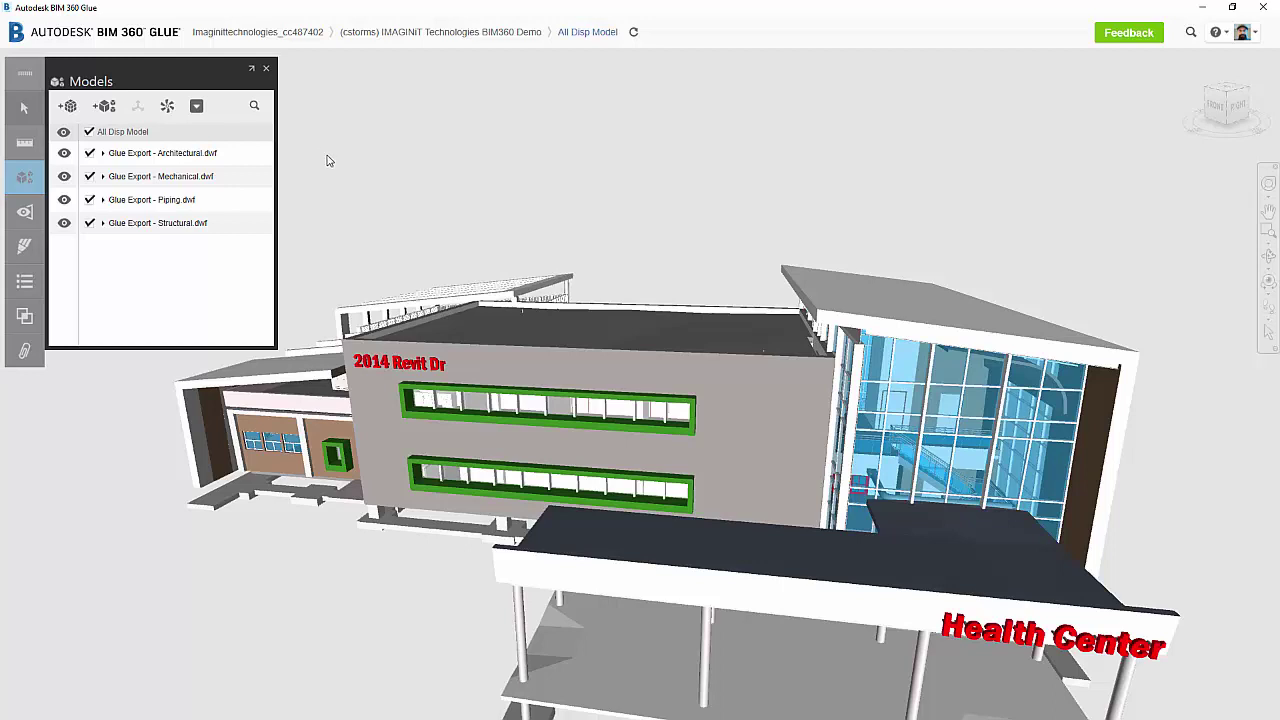
- Load the shared view Level 1 3d View and open the existing markup saved with the model
{"action": "left_click", "coordinate": [24, 212]}
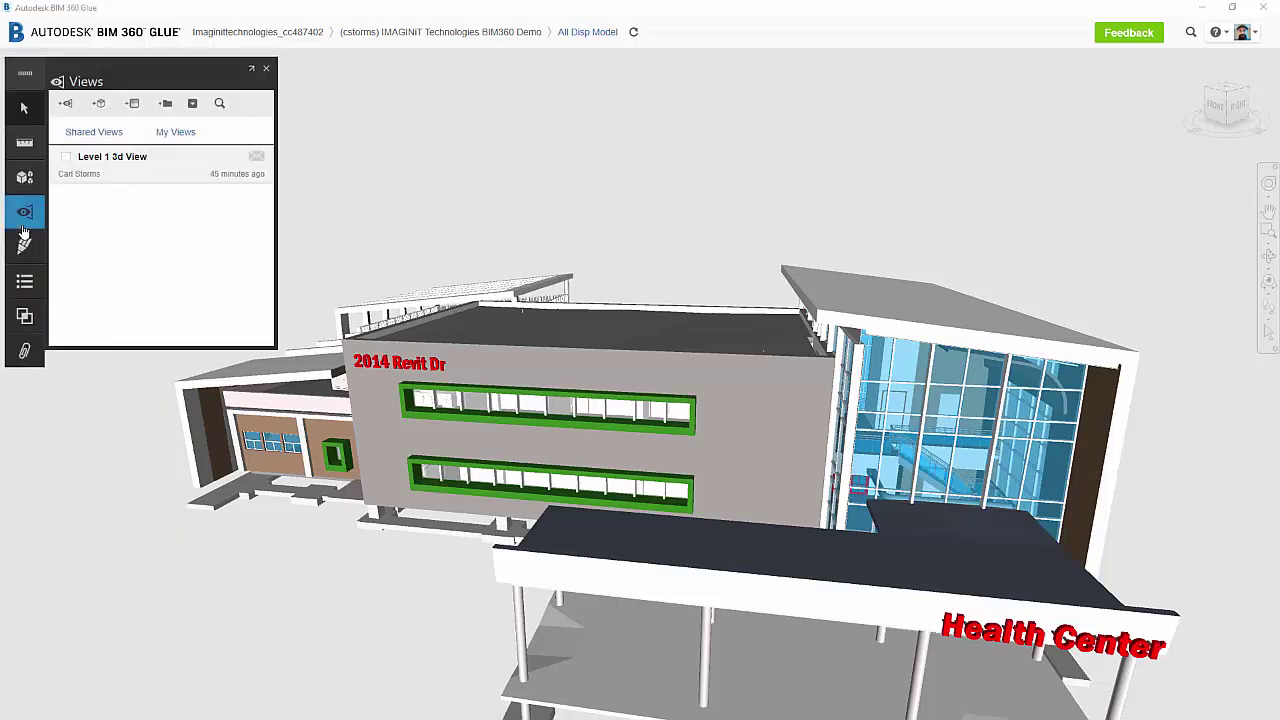
{"action": "left_click", "coordinate": [136, 162]}
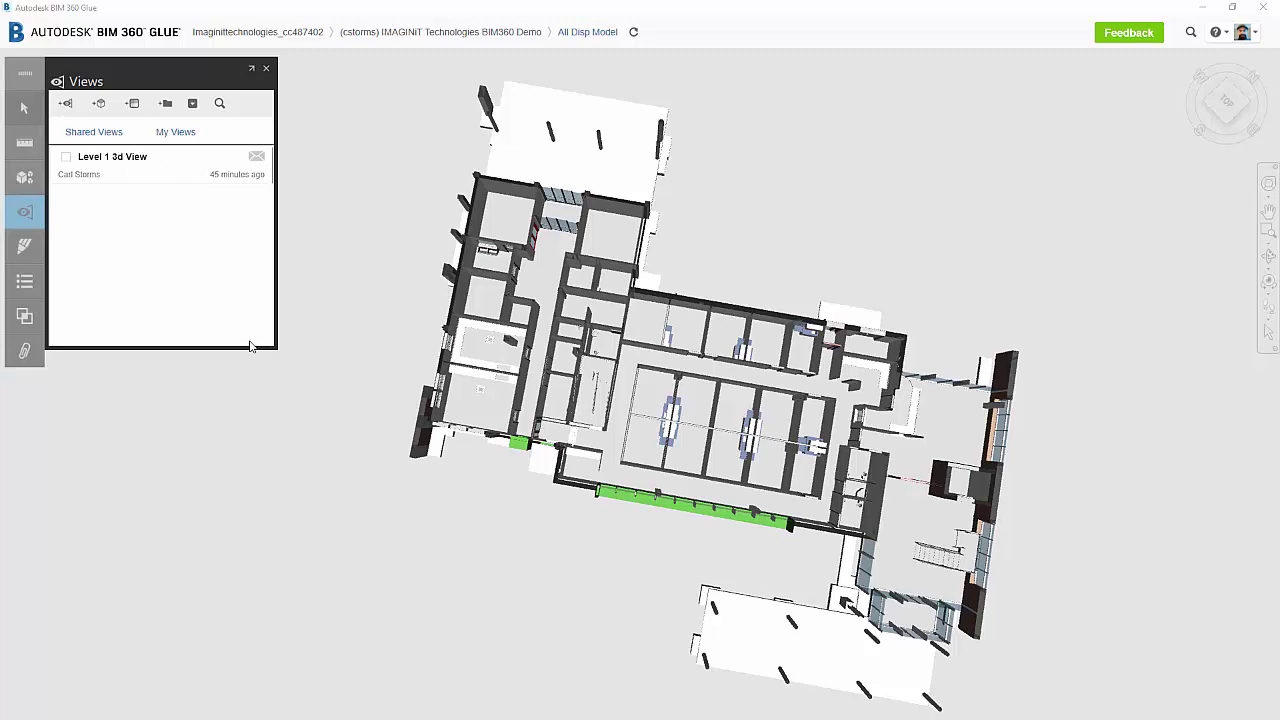
{"action": "left_click", "coordinate": [28, 257]}
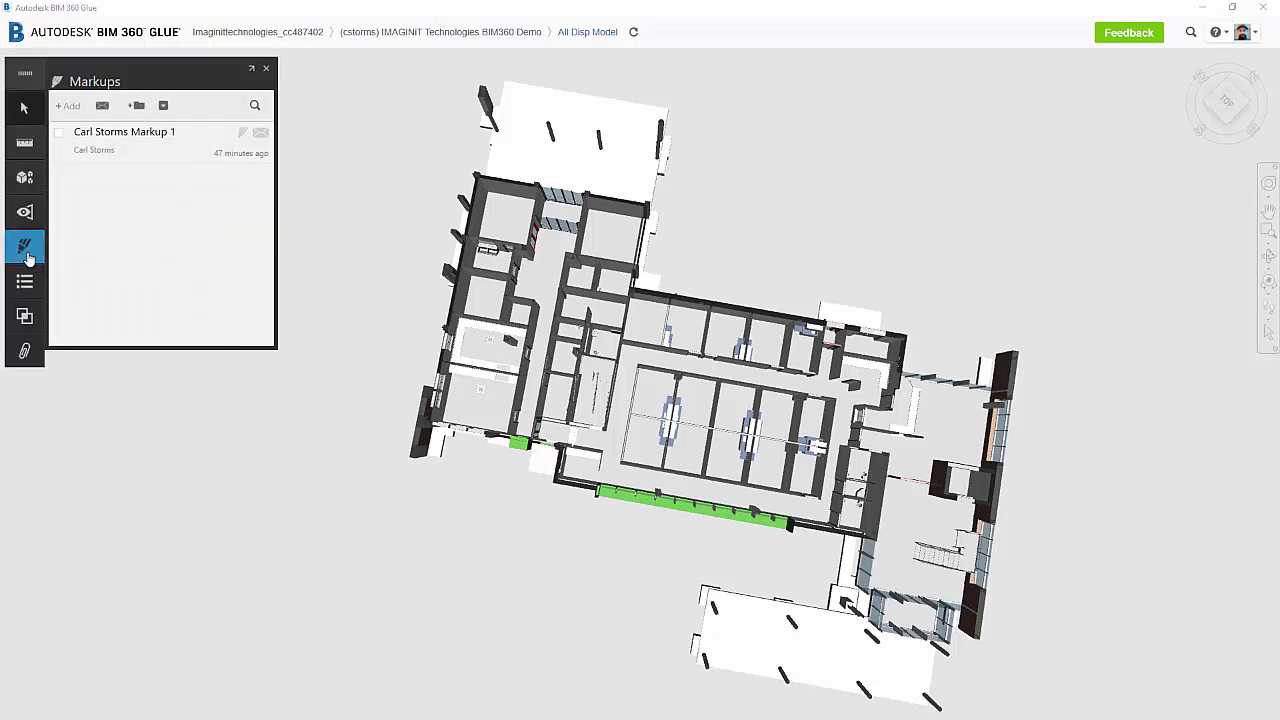
{"action": "left_click", "coordinate": [153, 139]}
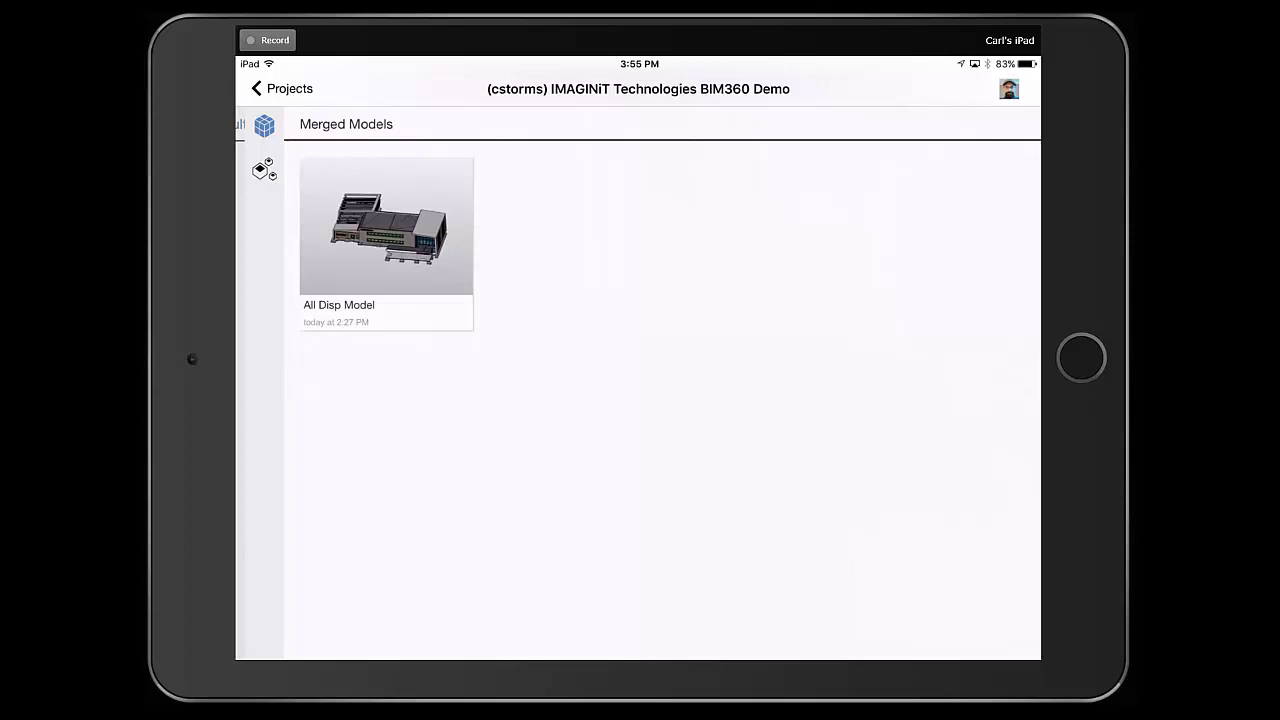
- In BIM 360 Glue on the iPad, open All Disp Model and load the shared view Level 1 3d View
{"action": "left_click", "coordinate": [386, 240]}
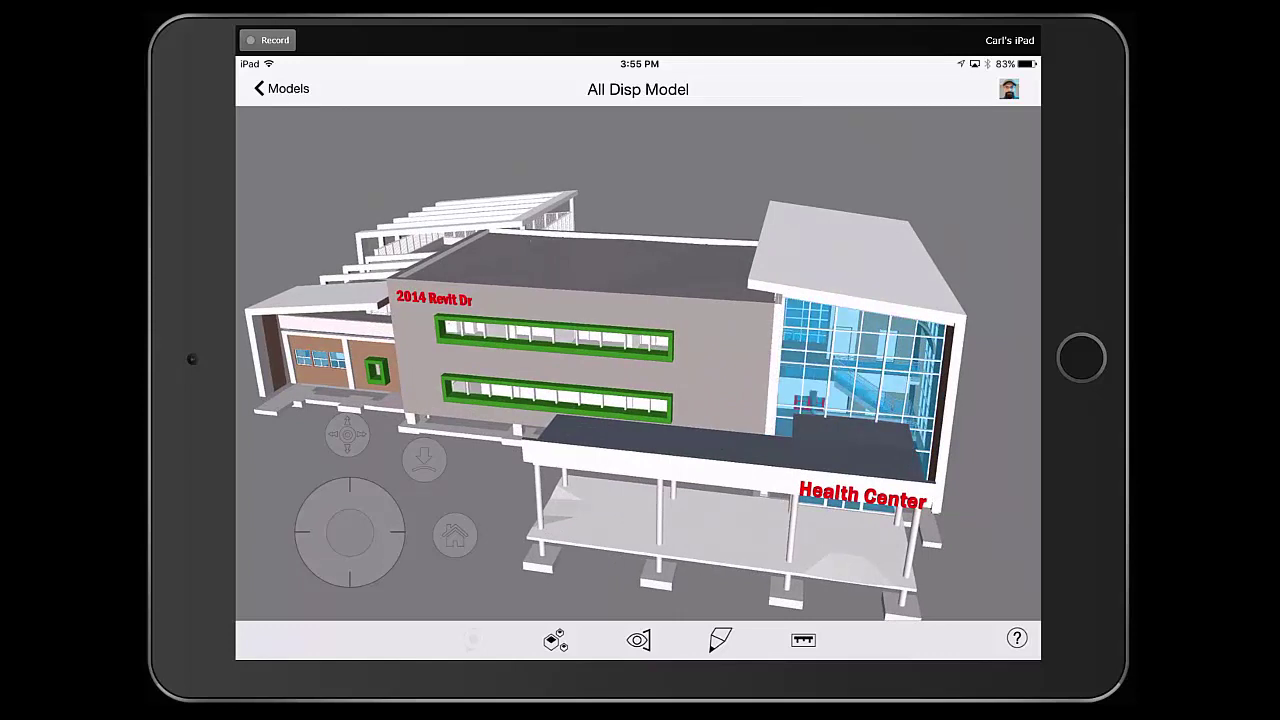
{"action": "left_click", "coordinate": [638, 640]}
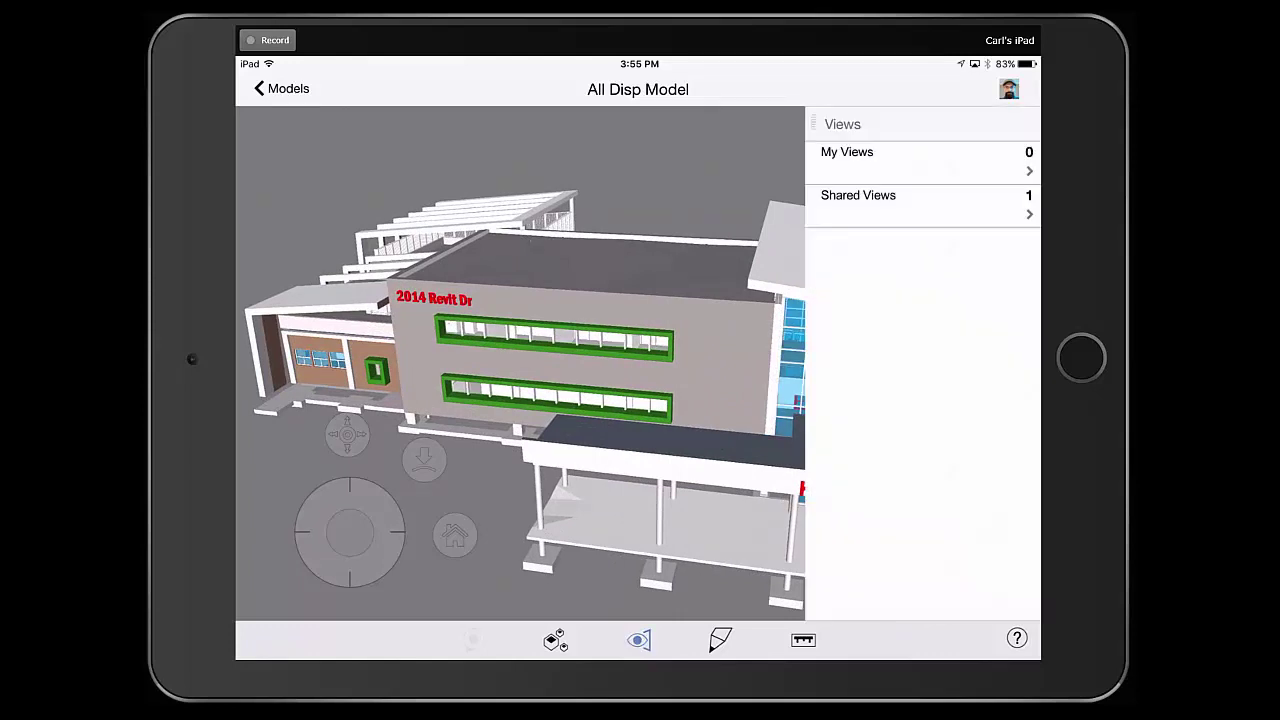
{"action": "left_click", "coordinate": [920, 204]}
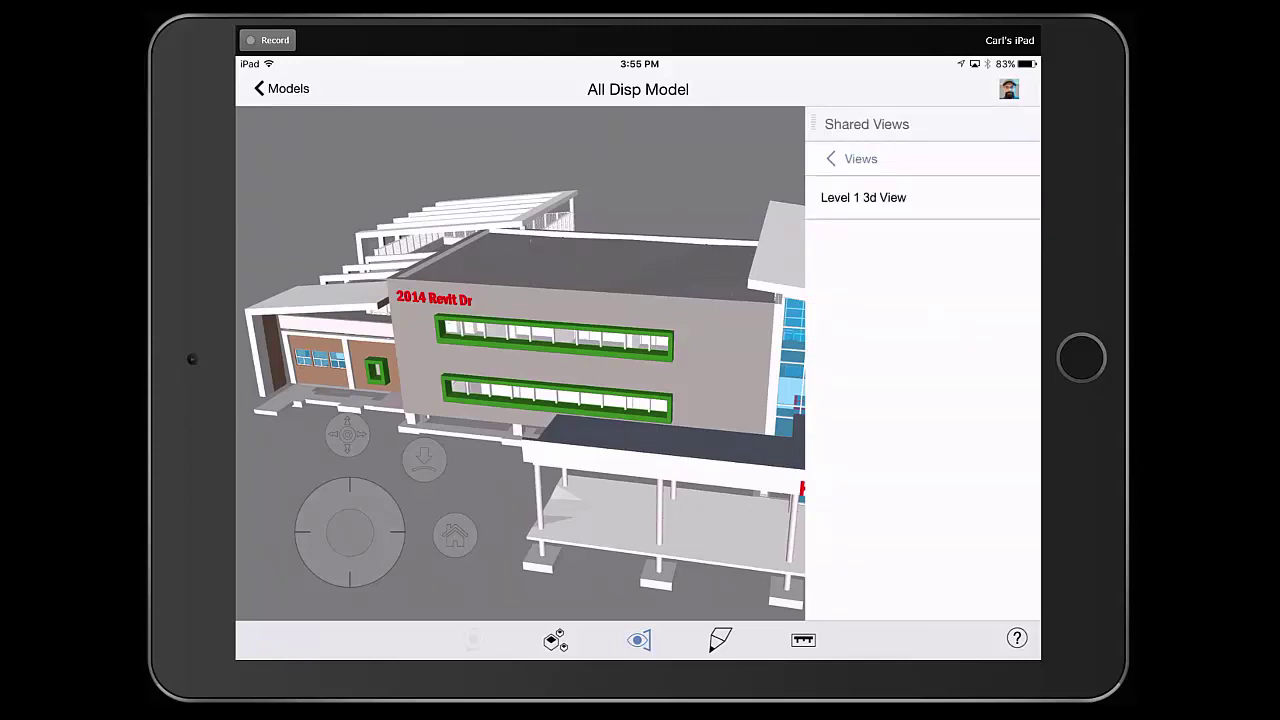
{"action": "left_click", "coordinate": [863, 197]}
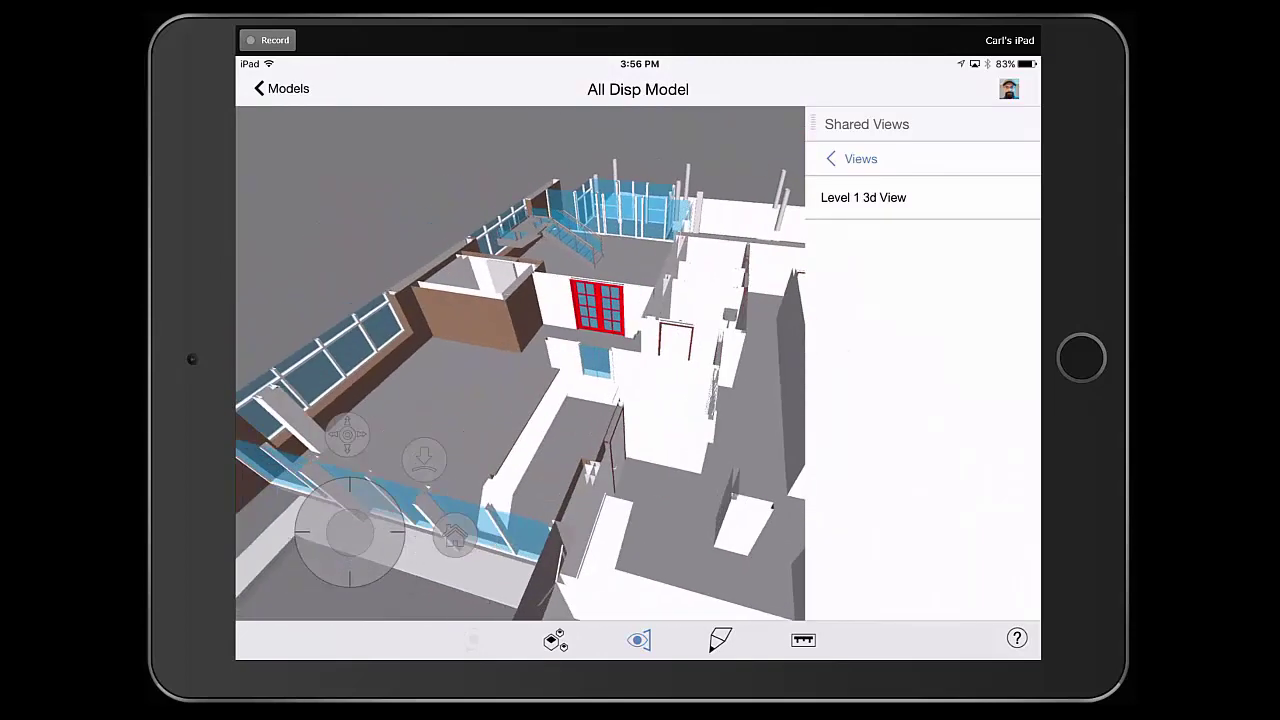
- Select the red-framed double glass door inside the ground floor and review its item, constraint and identity properties
{"action": "left_click", "coordinate": [598, 303]}
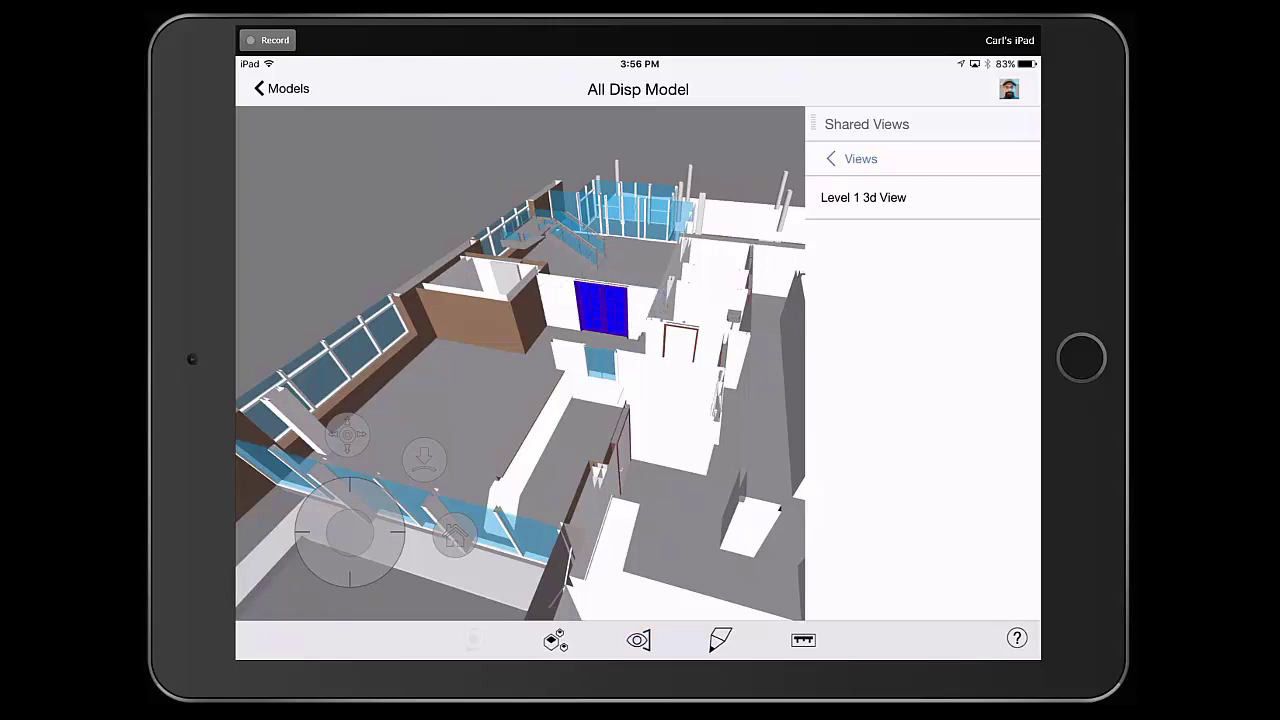
{"action": "left_click", "coordinate": [601, 308]}
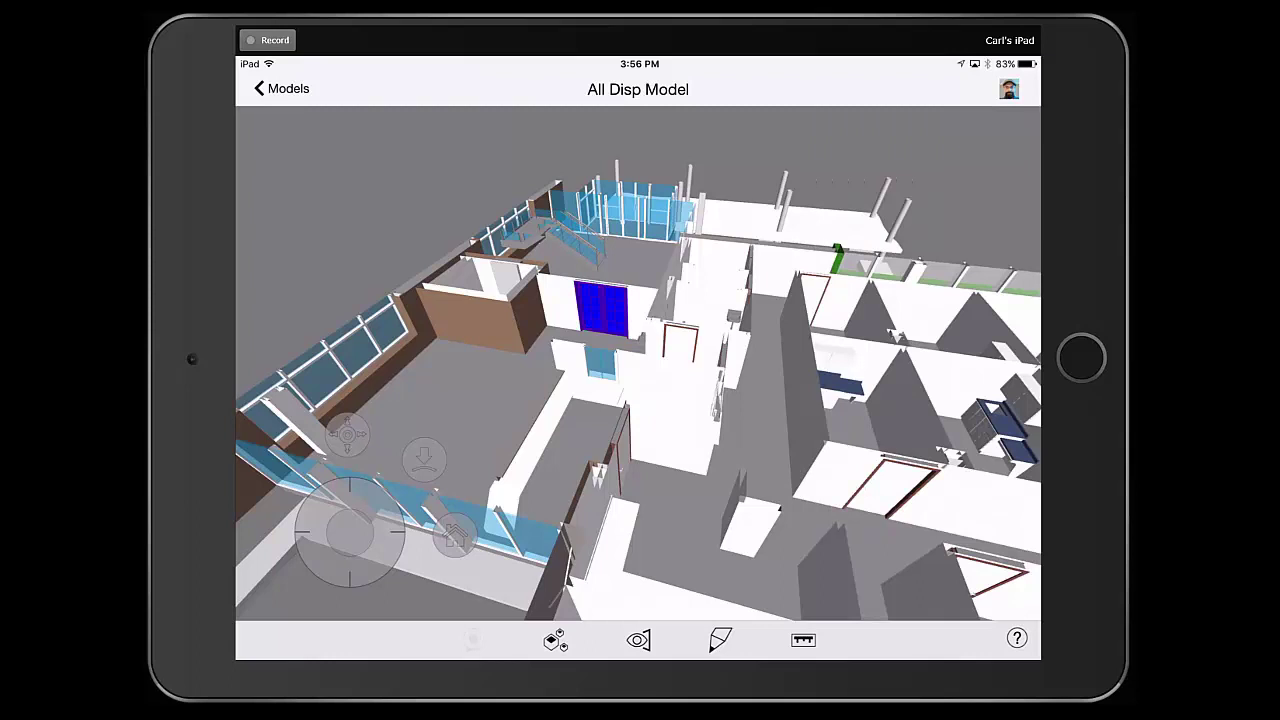
{"action": "left_click", "coordinate": [610, 316]}
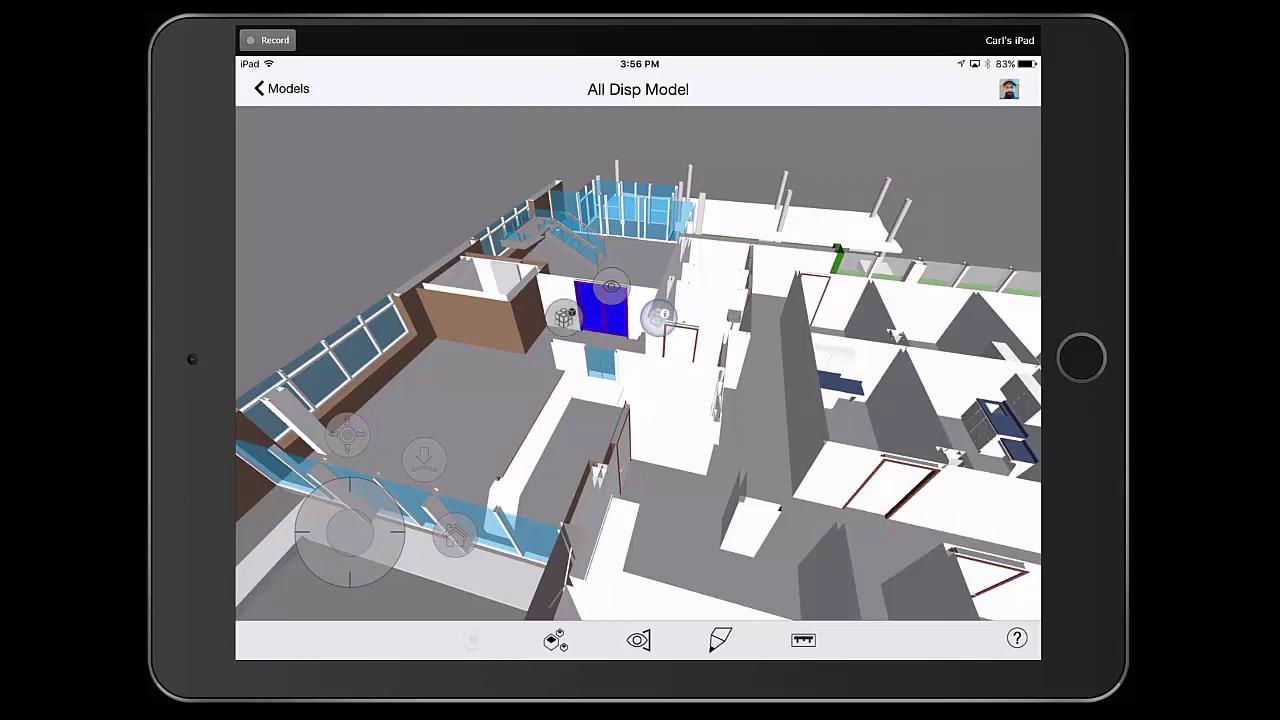
{"action": "left_click", "coordinate": [659, 316]}
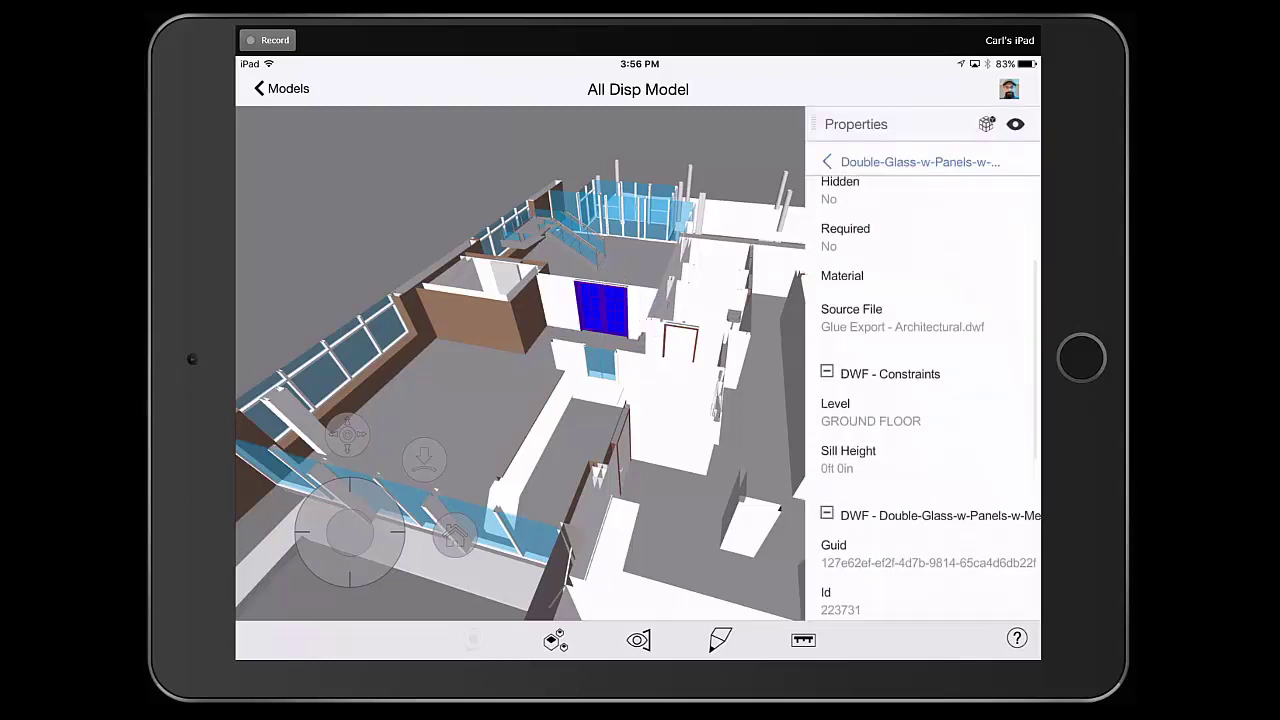
{"action": "scroll", "coordinate": [922, 400], "scroll_direction": "down", "scroll_amount": 5}
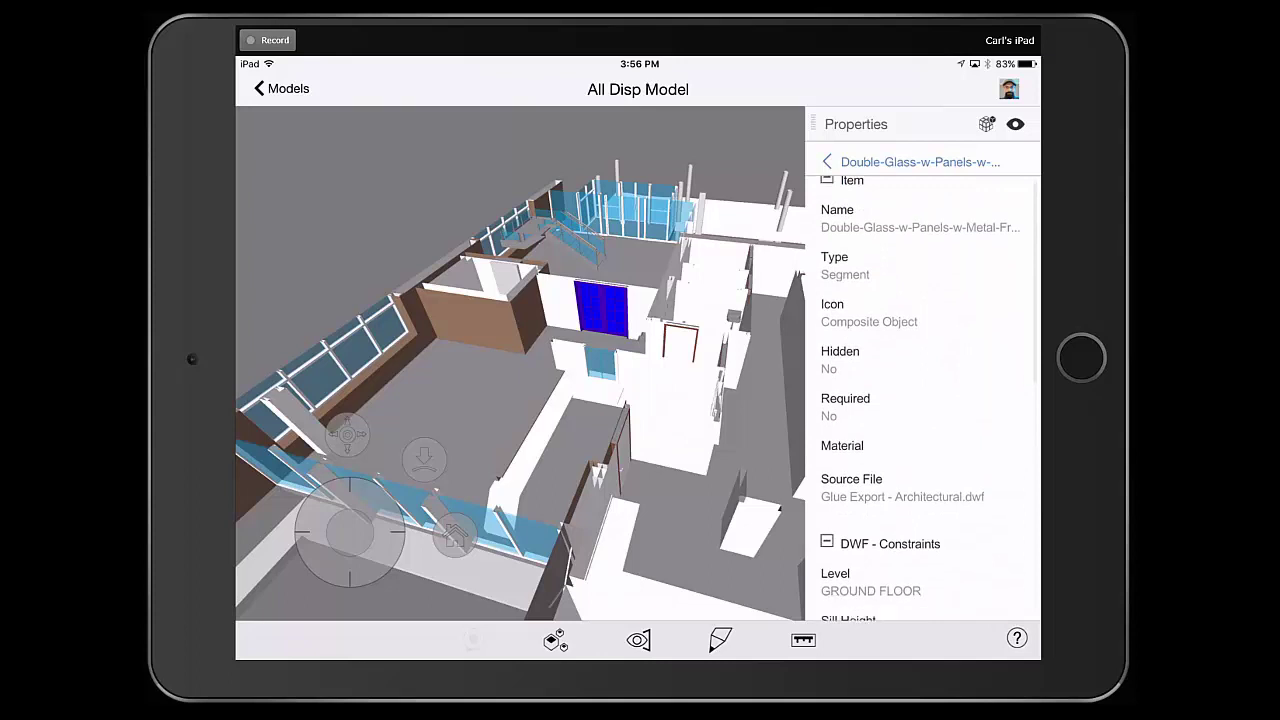
{"action": "scroll", "coordinate": [922, 400], "scroll_direction": "down", "scroll_amount": 3}
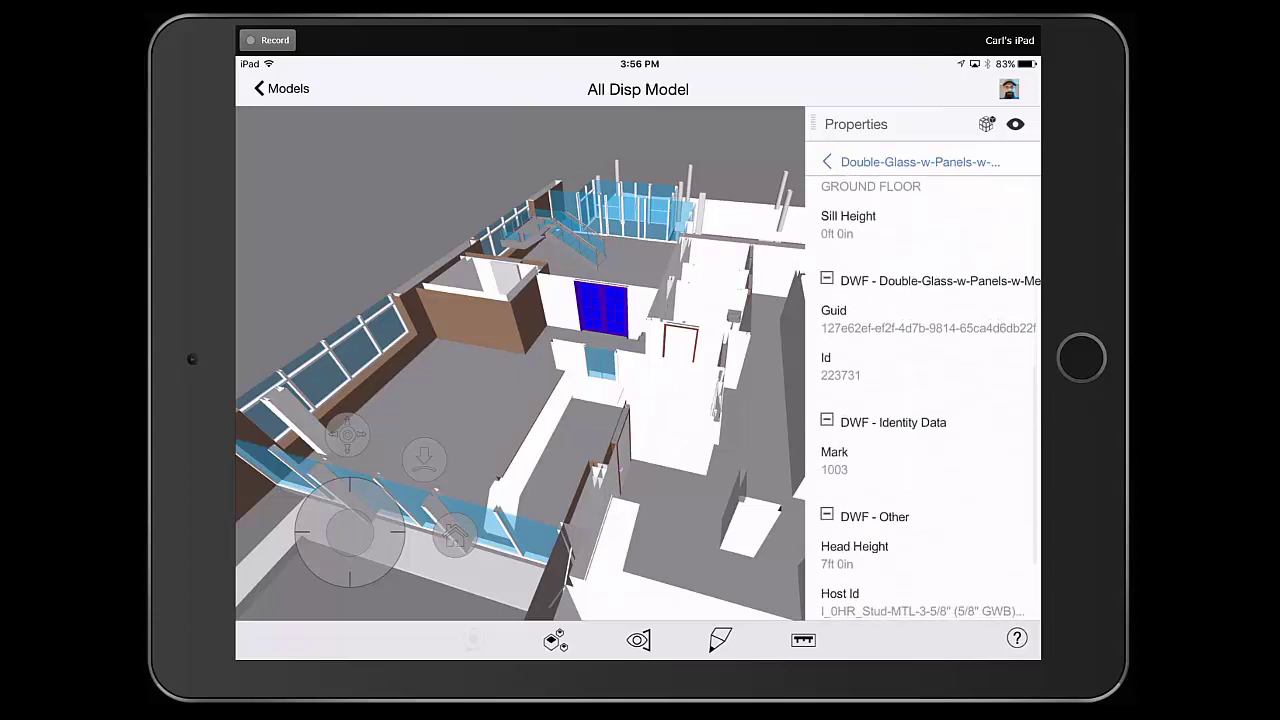
{"action": "scroll", "coordinate": [922, 400], "scroll_direction": "up", "scroll_amount": 3}
{"action": "scroll", "coordinate": [922, 400], "scroll_direction": "up", "scroll_amount": 2}
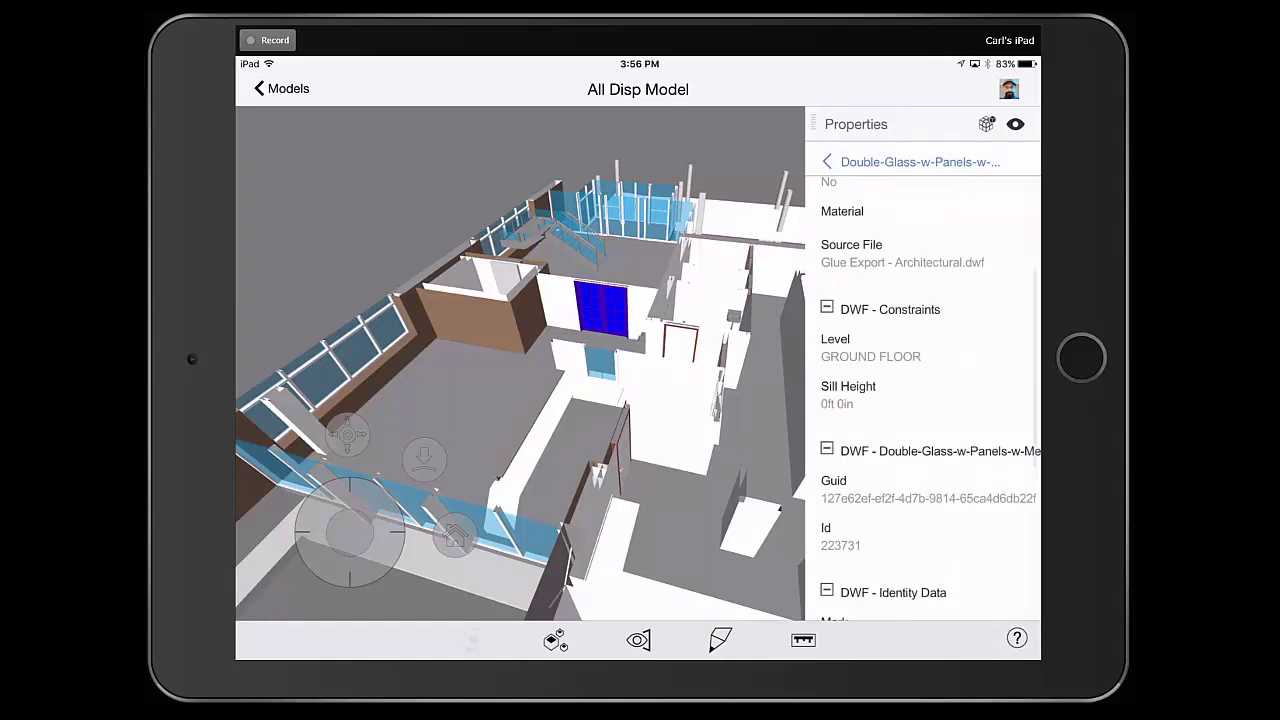
{"action": "scroll", "coordinate": [922, 400], "scroll_direction": "up", "scroll_amount": 4}
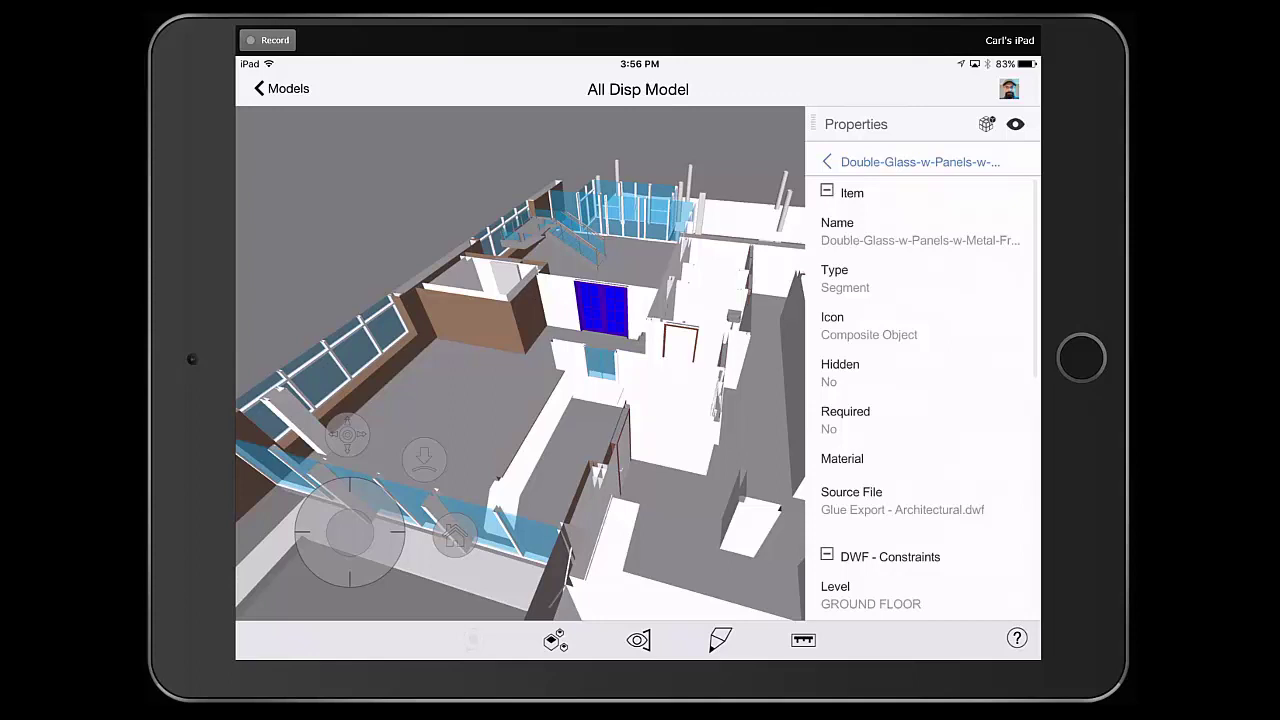
- Hide the selected double glass door in the model and show it again
{"action": "left_click", "coordinate": [986, 124]}
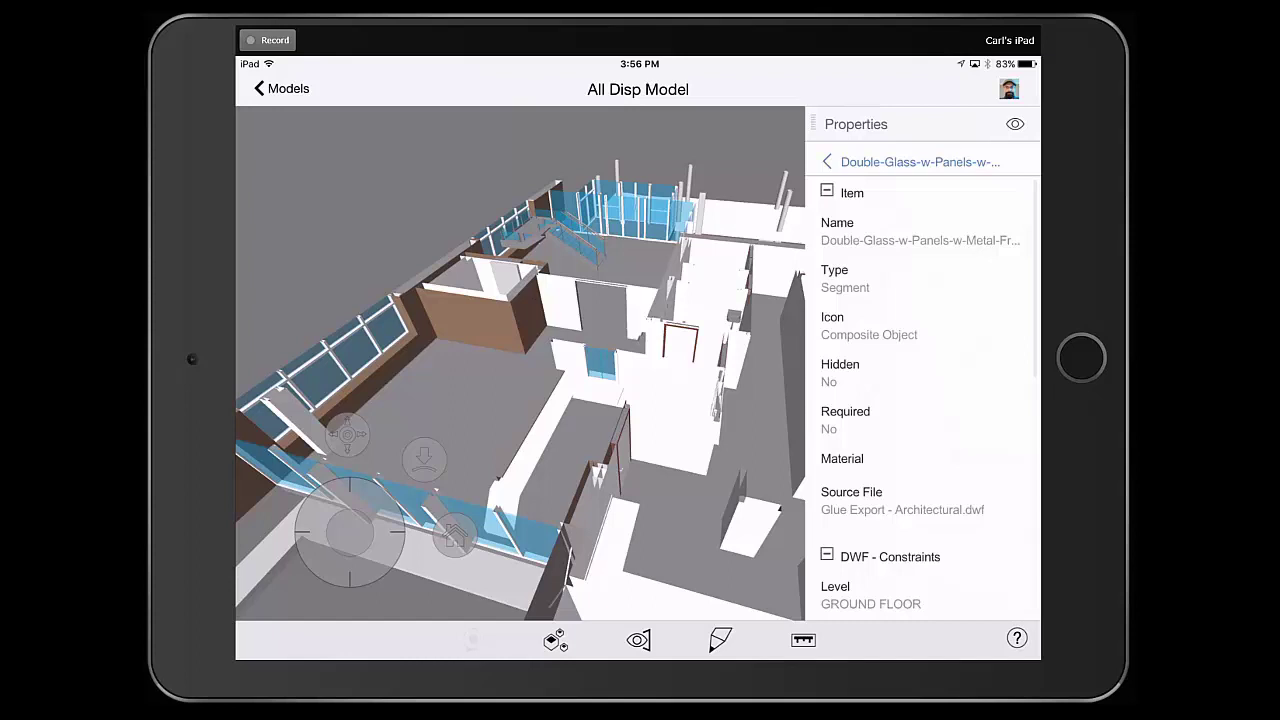
{"action": "left_click", "coordinate": [1015, 124]}
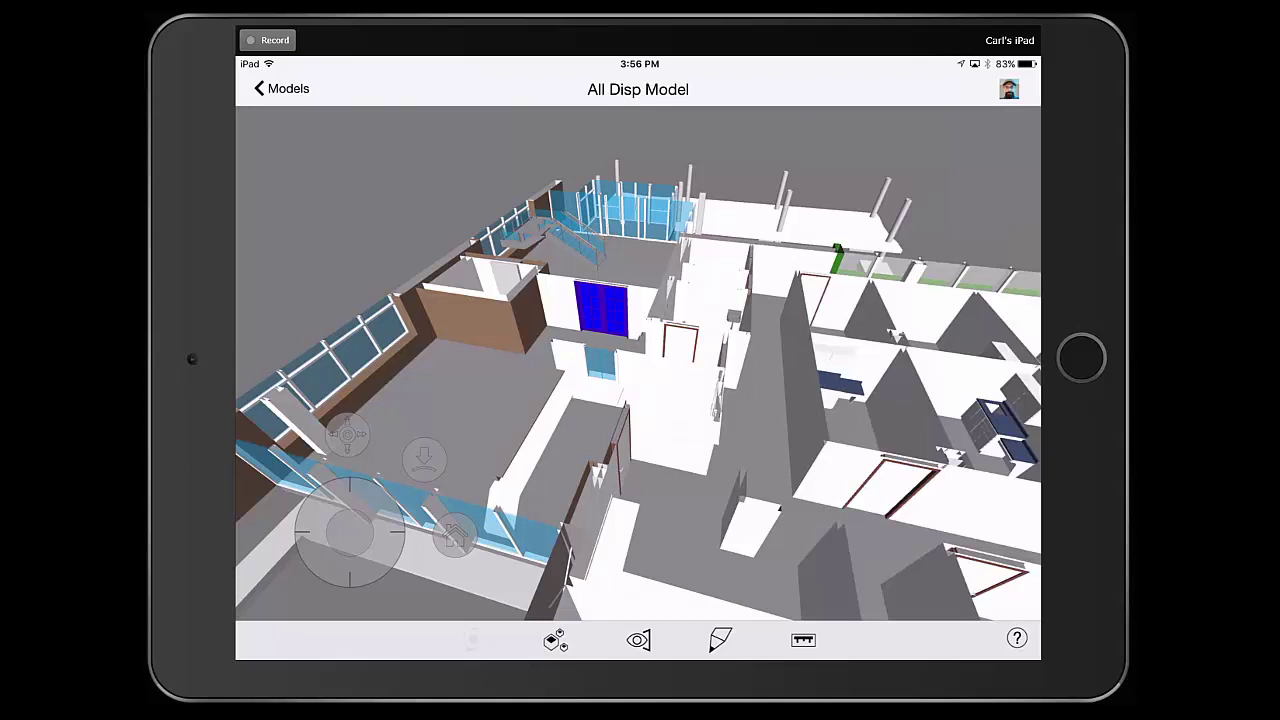
- Open the existing markup on the building's 2014 Revit Dr sign from the model's saved markups
{"action": "left_click", "coordinate": [720, 639]}
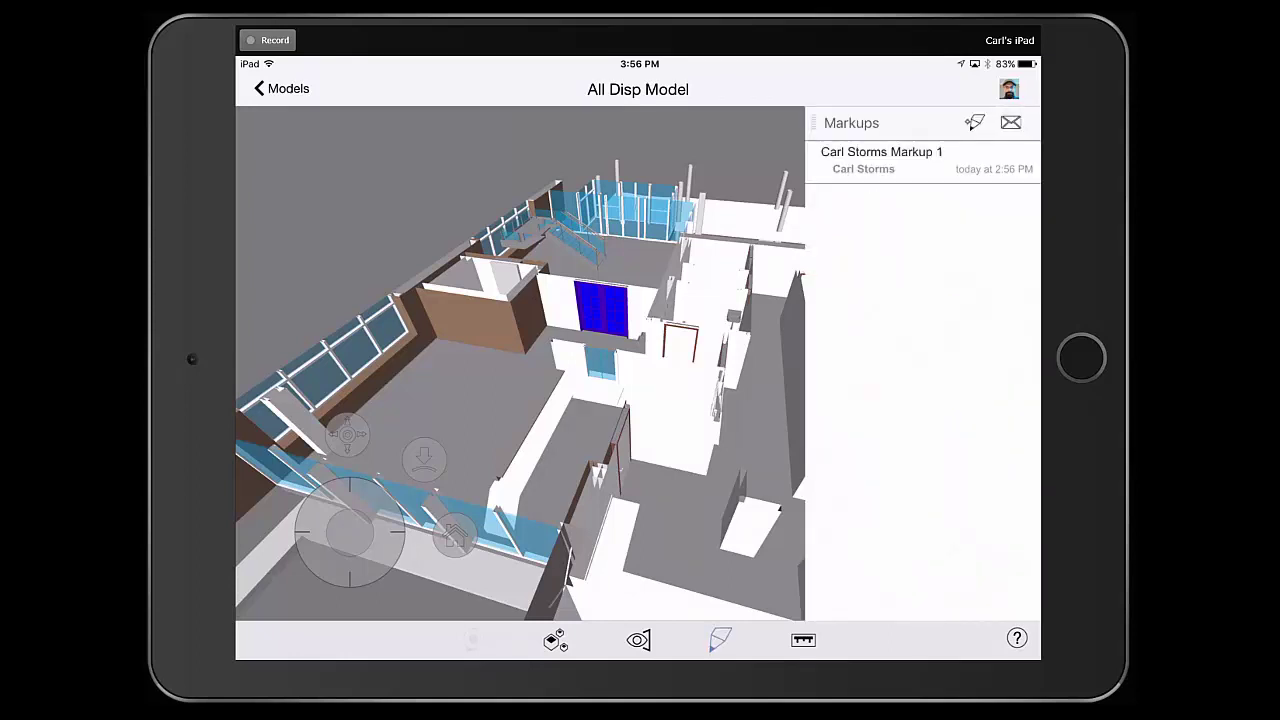
{"action": "left_click", "coordinate": [720, 639]}
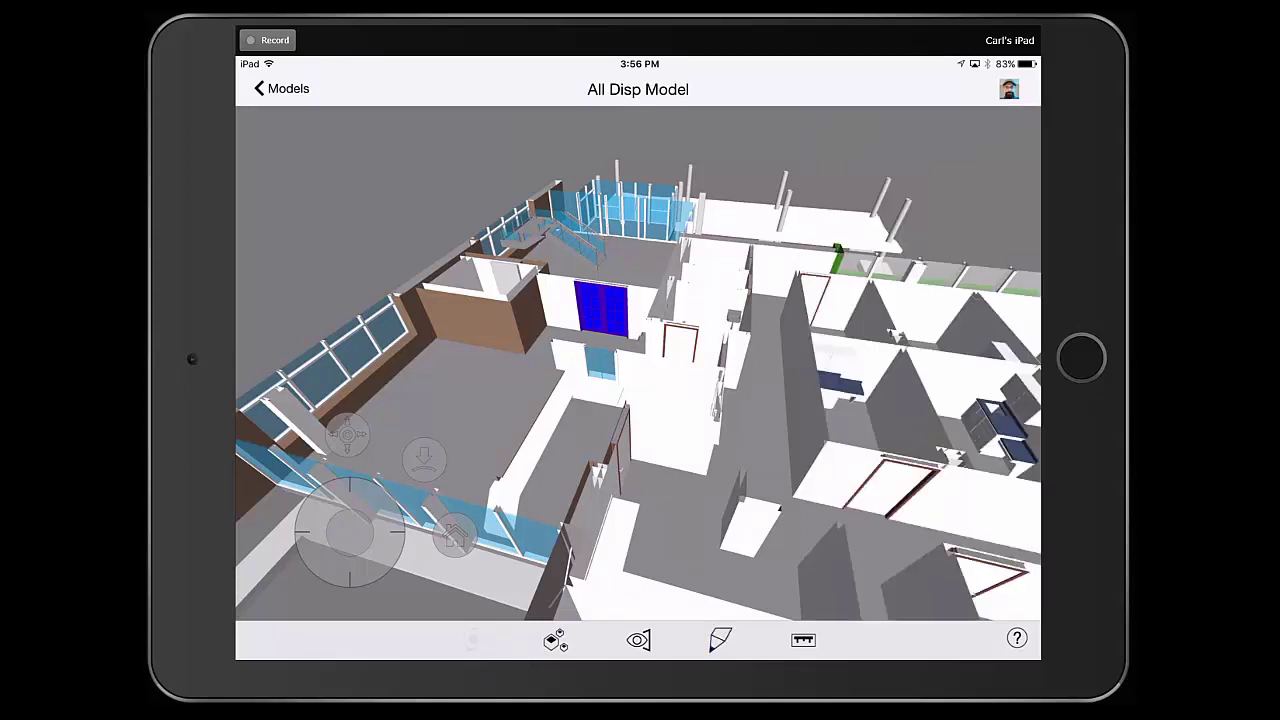
{"action": "left_click", "coordinate": [720, 639]}
{"action": "left_click", "coordinate": [880, 158]}
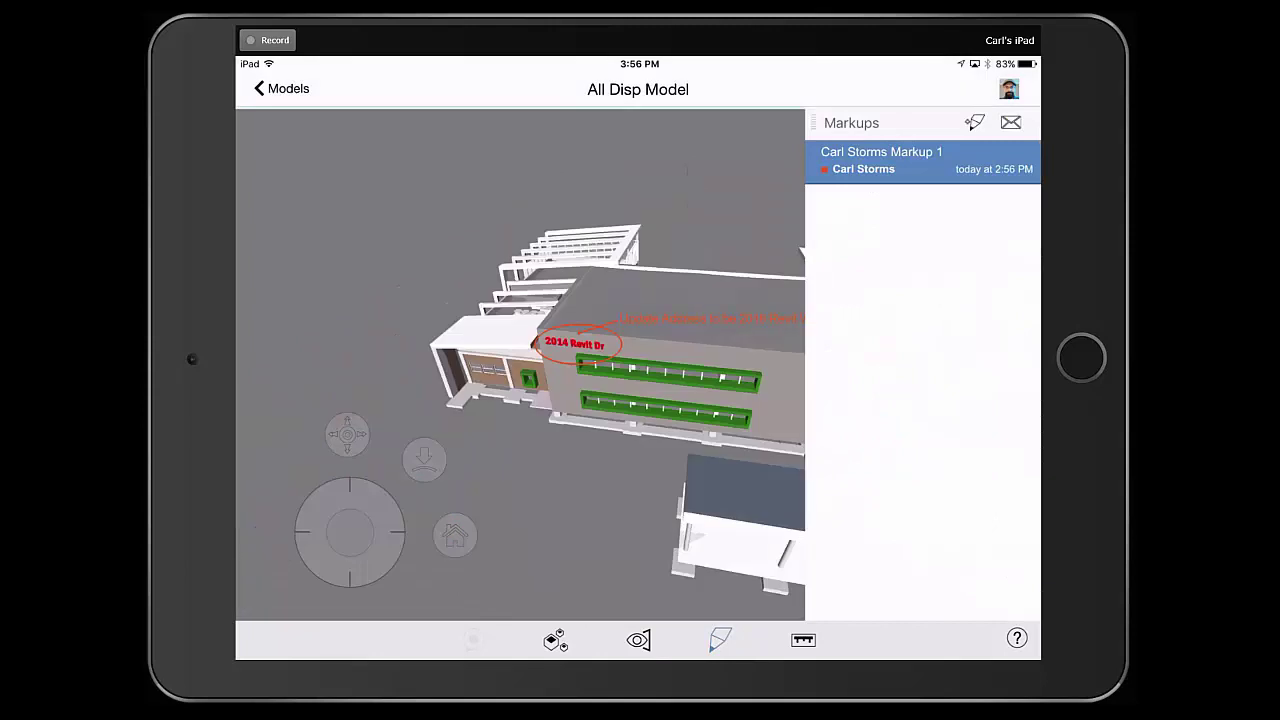
- Start a new markup on the front facade and circle the upper green window band with a yellow freehand line
{"action": "left_click_drag", "start_coordinate": [600, 450], "coordinate": [500, 430]}
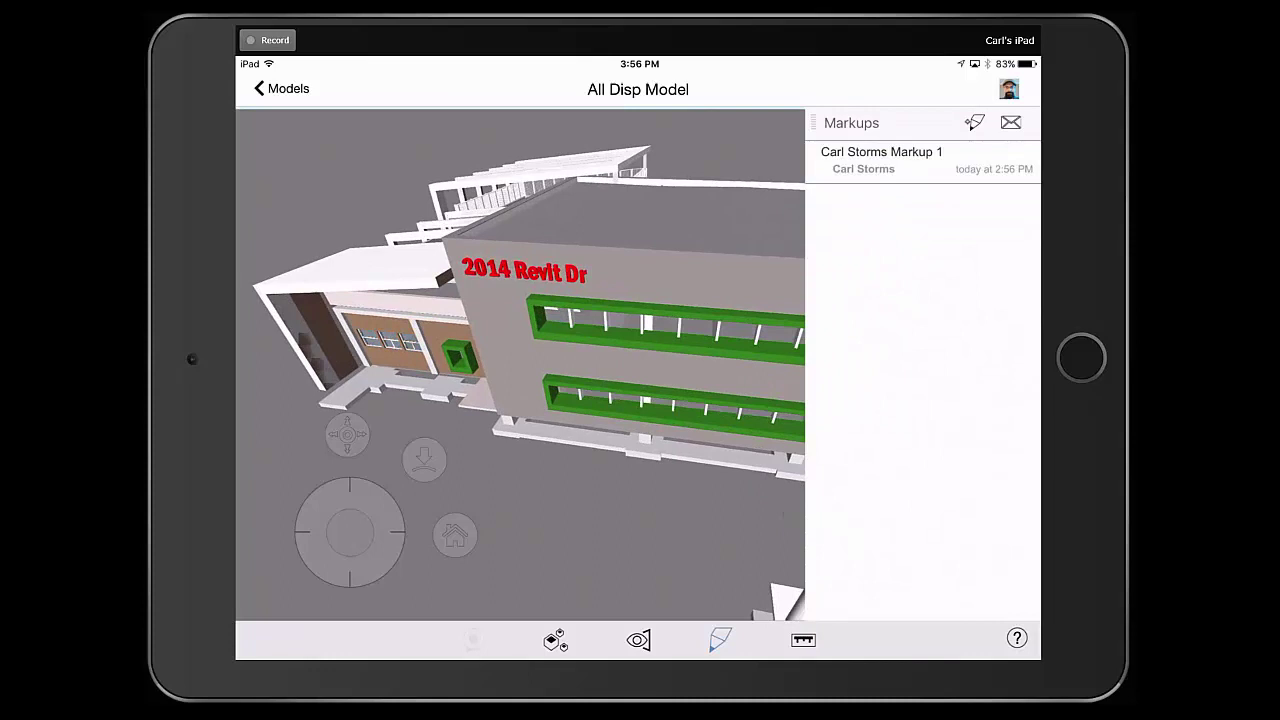
{"action": "left_click", "coordinate": [974, 122]}
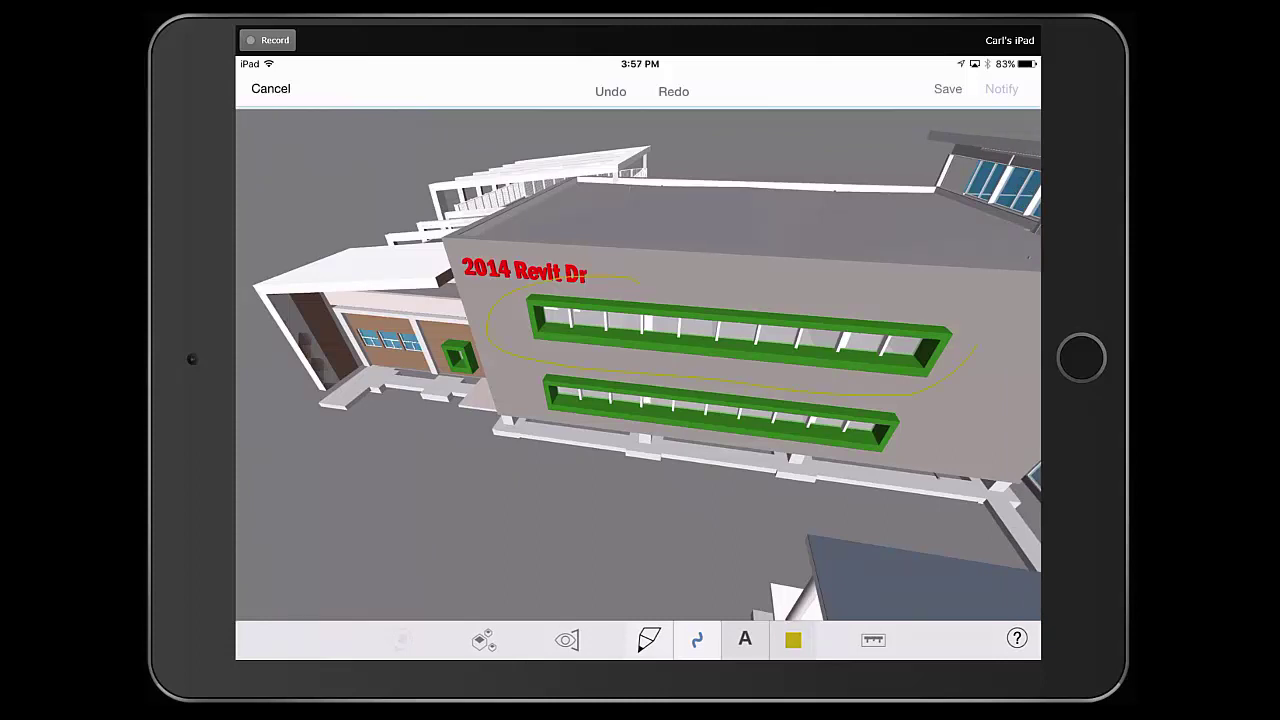
{"action": "mouse_move", "coordinate": [975, 345]}
{"action": "left_mouse_down"}
{"action": "mouse_move", "coordinate": [740, 271]}
{"action": "mouse_move", "coordinate": [565, 271]}
{"action": "mouse_move", "coordinate": [730, 396]}
{"action": "mouse_move", "coordinate": [955, 316]}
{"action": "mouse_move", "coordinate": [630, 256]}
{"action": "mouse_move", "coordinate": [500, 361]}
{"action": "mouse_move", "coordinate": [950, 306]}
{"action": "mouse_move", "coordinate": [650, 251]}
{"action": "mouse_move", "coordinate": [935, 330]}
{"action": "left_mouse_up"}
- Add the text note "wrong windows" in yellow to the front facade markup and save the markup
{"action": "left_click", "coordinate": [745, 639]}
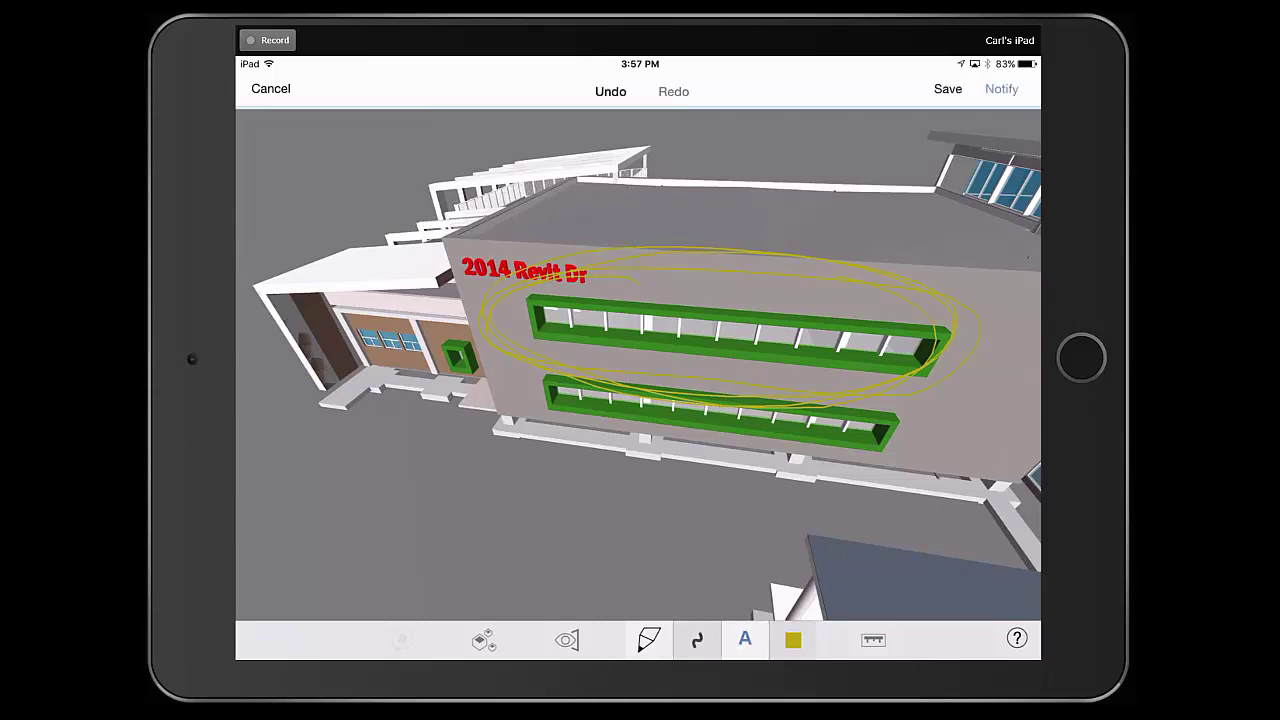
{"action": "type", "text": "wr"}
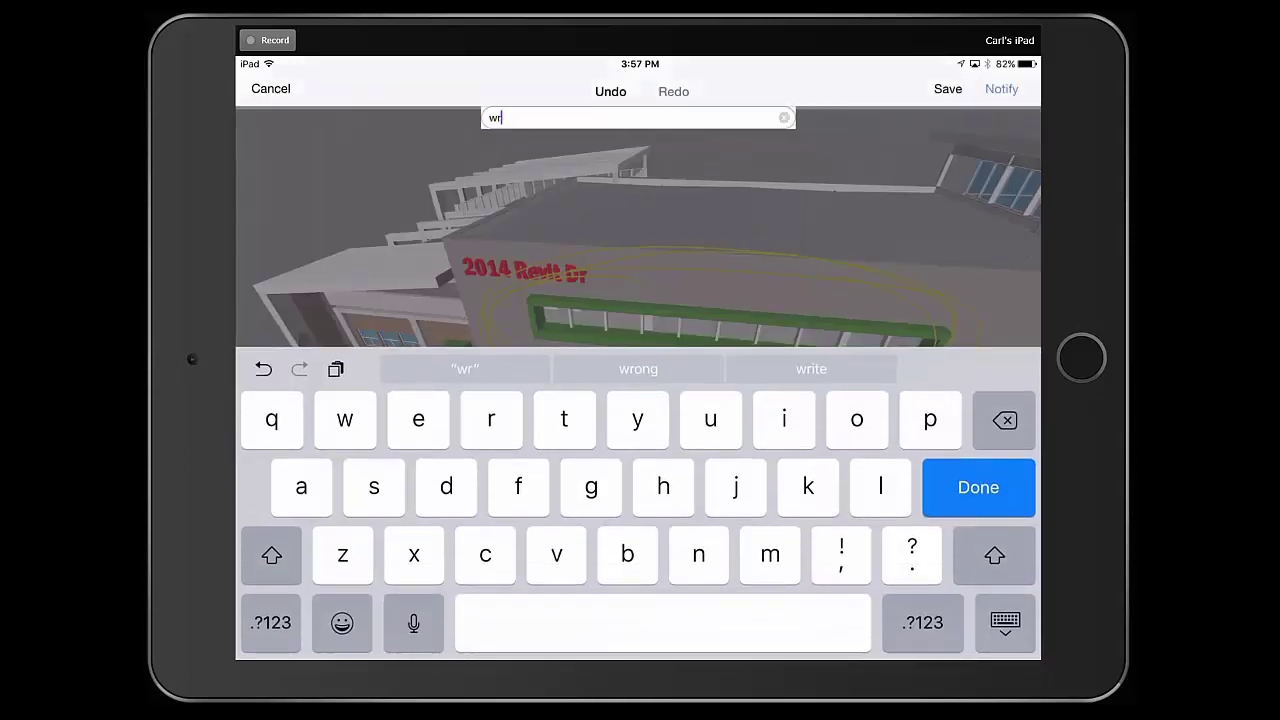
{"action": "type", "text": "ong windo"}
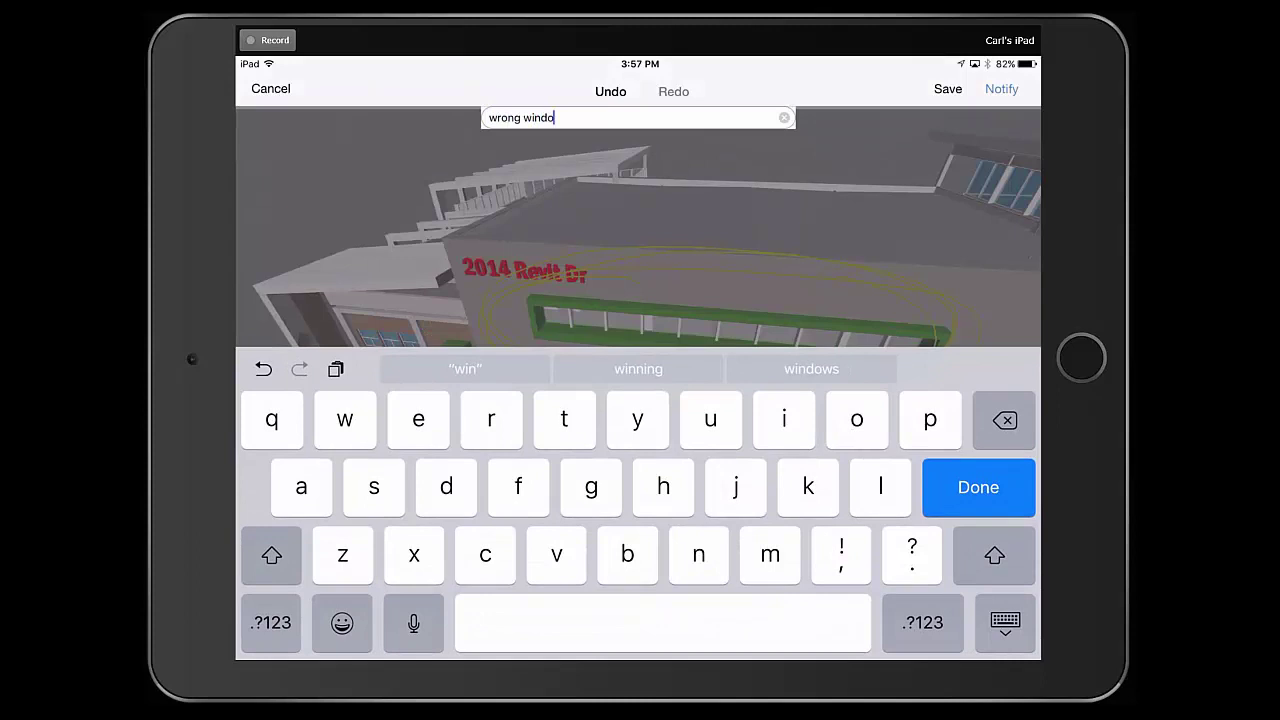
{"action": "type", "text": "ws"}
{"action": "key", "text": "Return"}
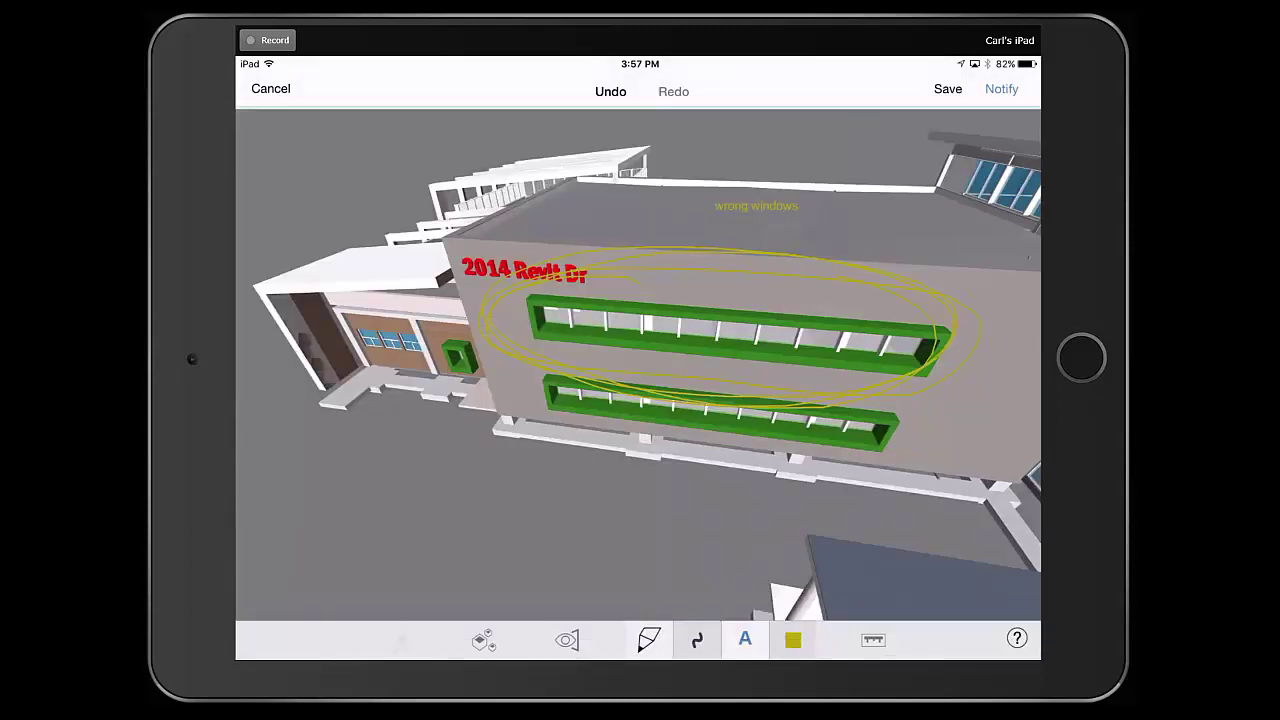
{"action": "left_click", "coordinate": [948, 88]}
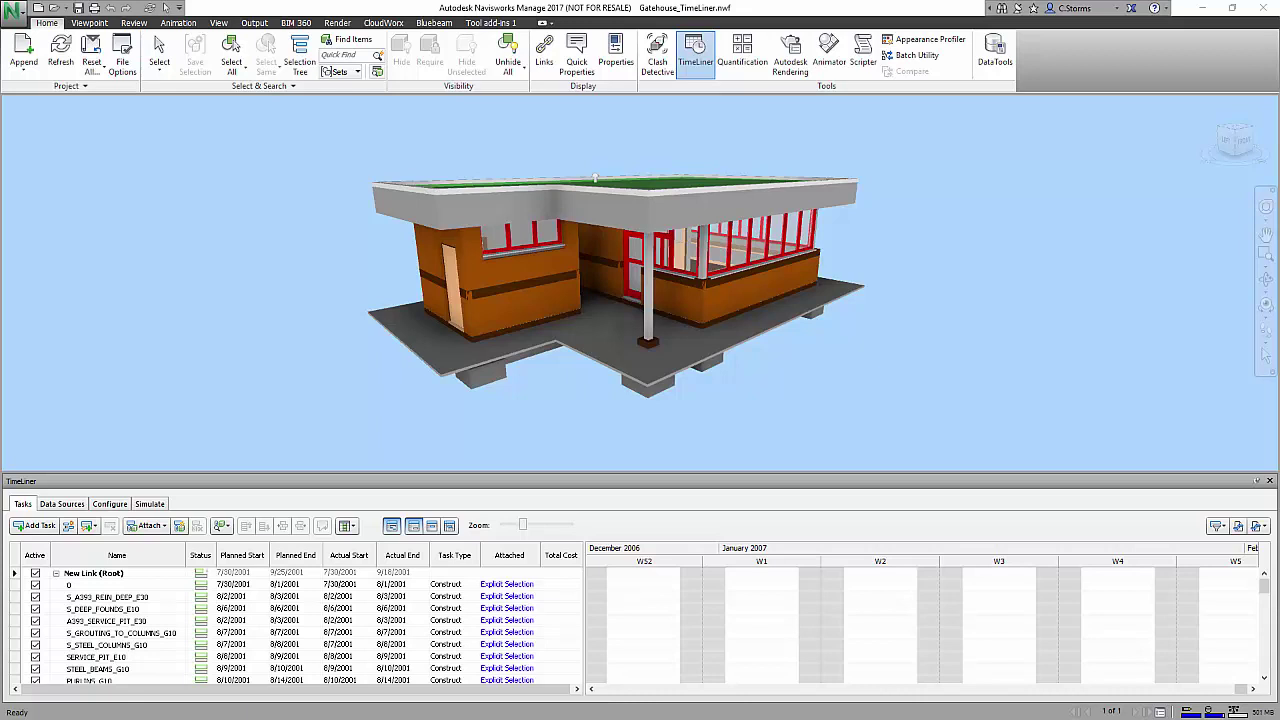
- Switch to Navisworks Manage and play the TimeLiner construction simulation of the Gatehouse model
{"action": "left_click", "coordinate": [150, 504]}
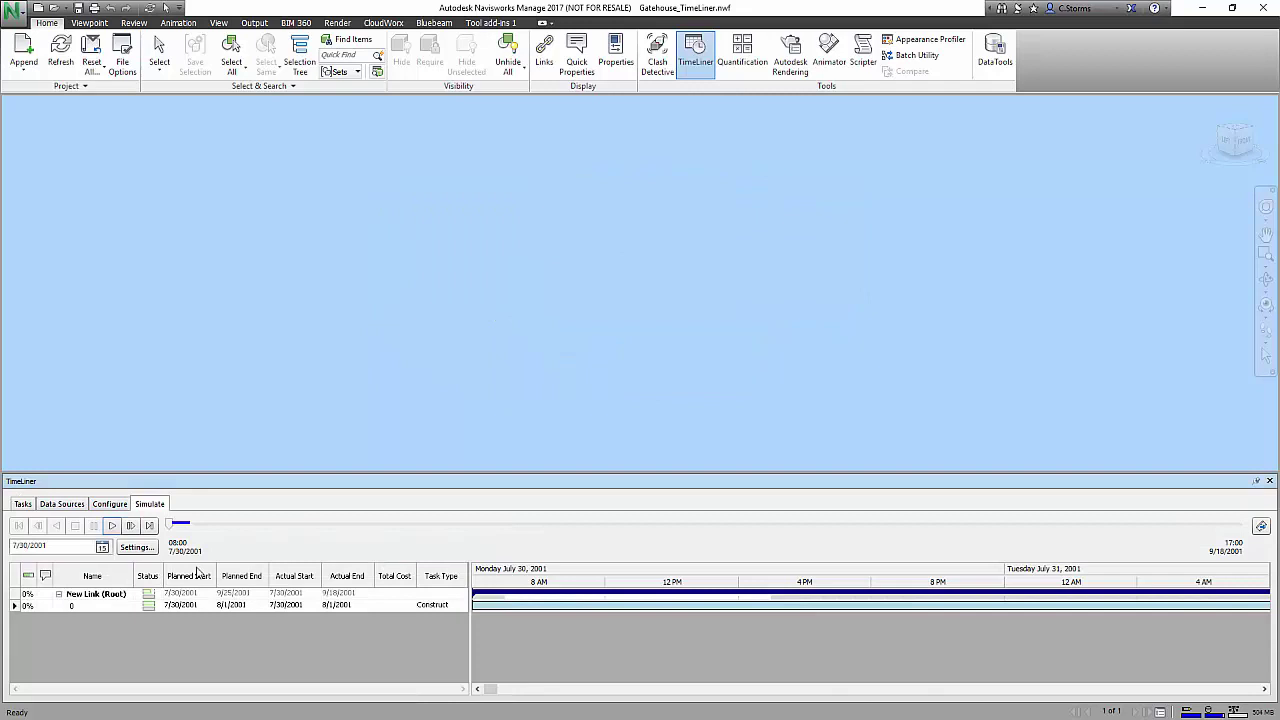
{"action": "left_click", "coordinate": [112, 526]}
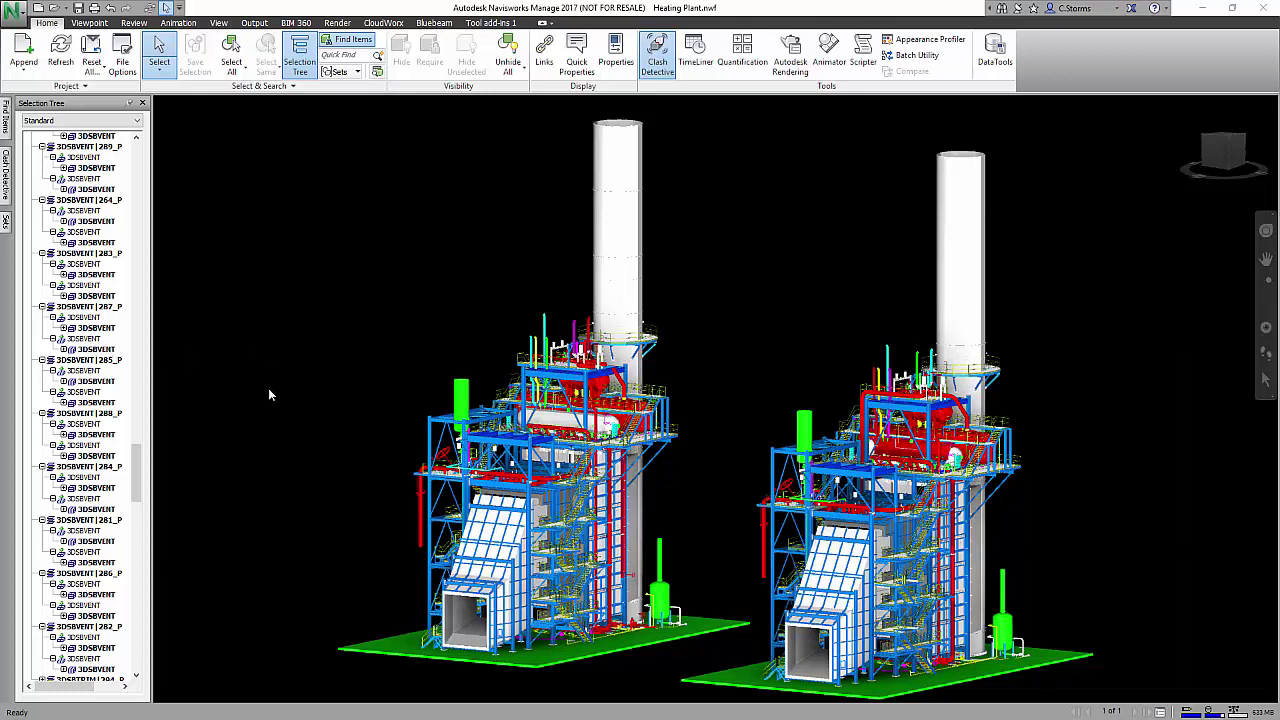
- In the Steel vs Vent clash test, choose the Steel set as Selection A and the Vent set as Selection B
{"action": "left_click", "coordinate": [7, 184]}
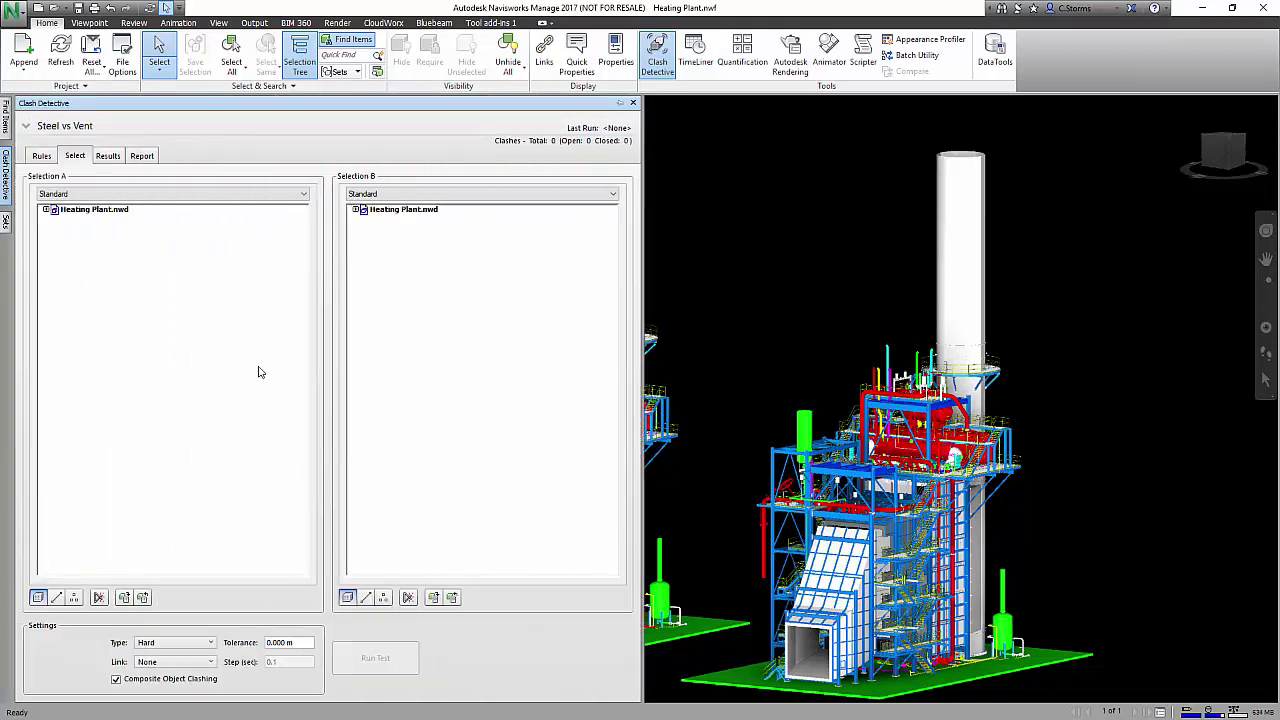
{"action": "left_click", "coordinate": [303, 194]}
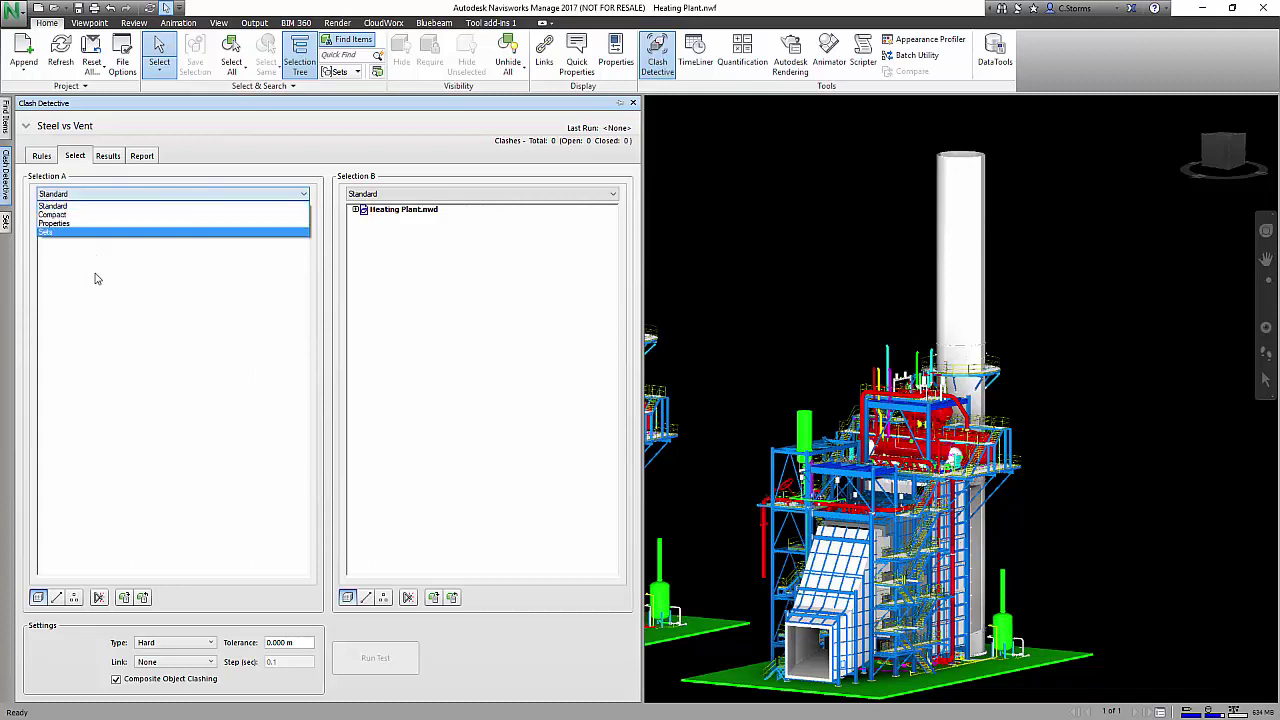
{"action": "left_click", "coordinate": [136, 232]}
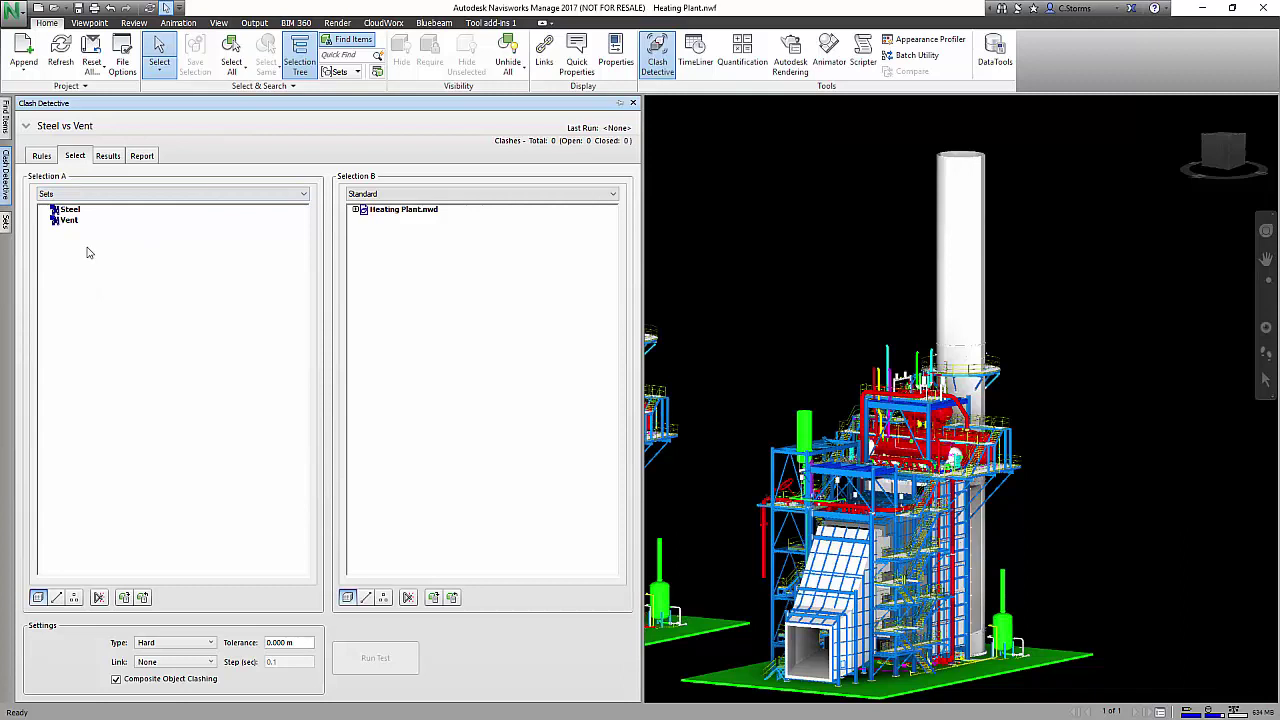
{"action": "left_click", "coordinate": [70, 209]}
{"action": "left_click", "coordinate": [613, 194]}
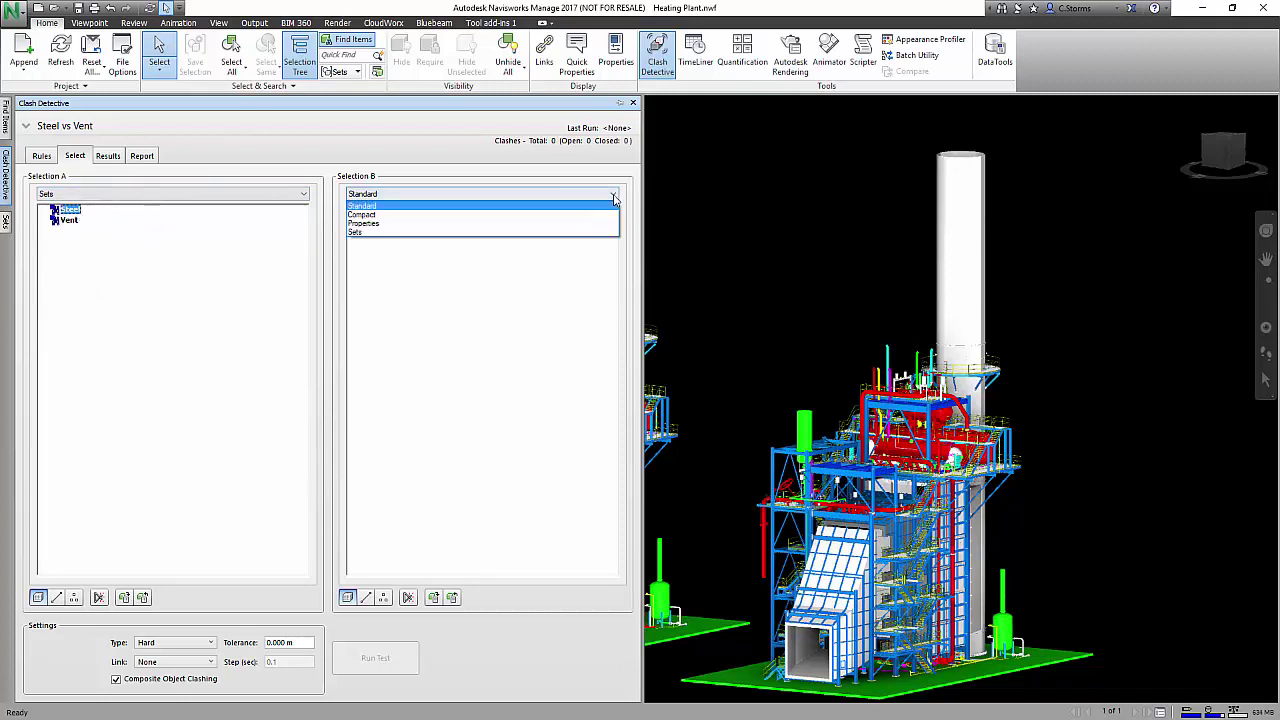
{"action": "left_click", "coordinate": [396, 231]}
{"action": "left_click", "coordinate": [376, 220]}
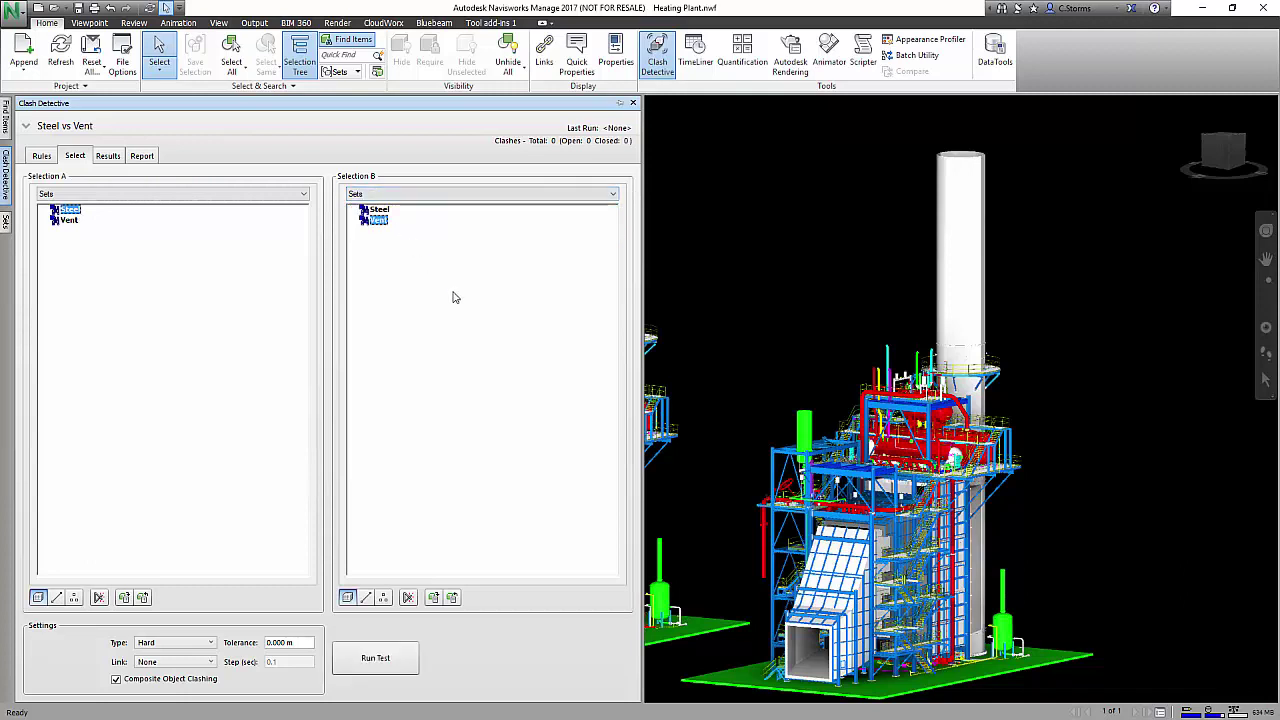
- Set the hard clash tolerance to 0.004 m and run the Steel vs Vent test
{"action": "left_click_drag", "start_coordinate": [302, 643], "coordinate": [268, 642]}
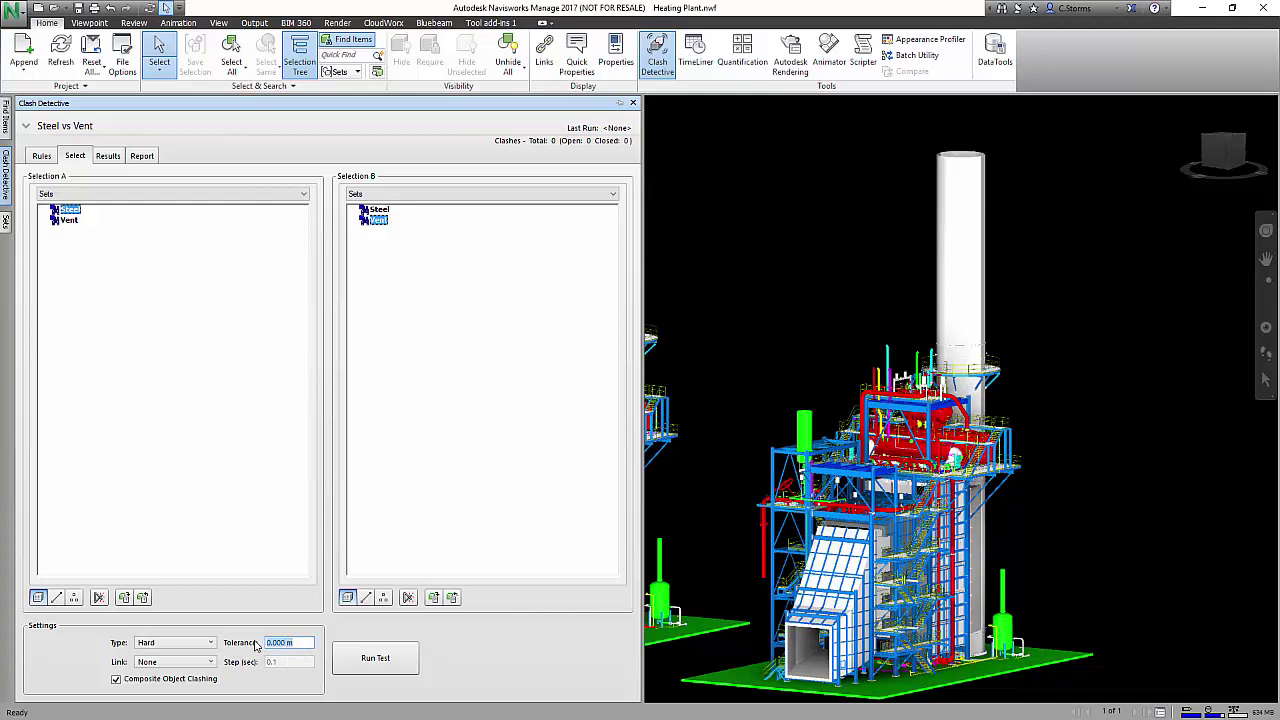
{"action": "type", "text": "0.004"}
{"action": "left_click", "coordinate": [389, 665]}
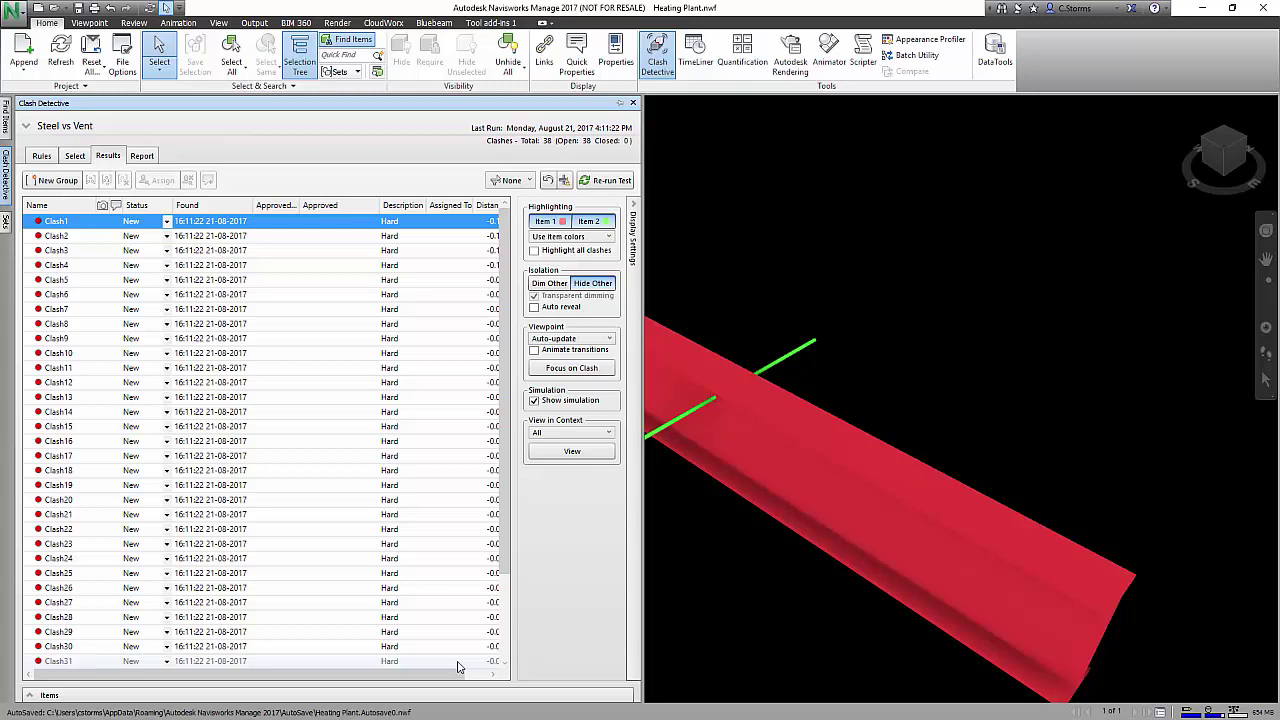
- Return to the Steel vs Vent test's selection settings and view the available clash types
{"action": "left_click", "coordinate": [75, 156]}
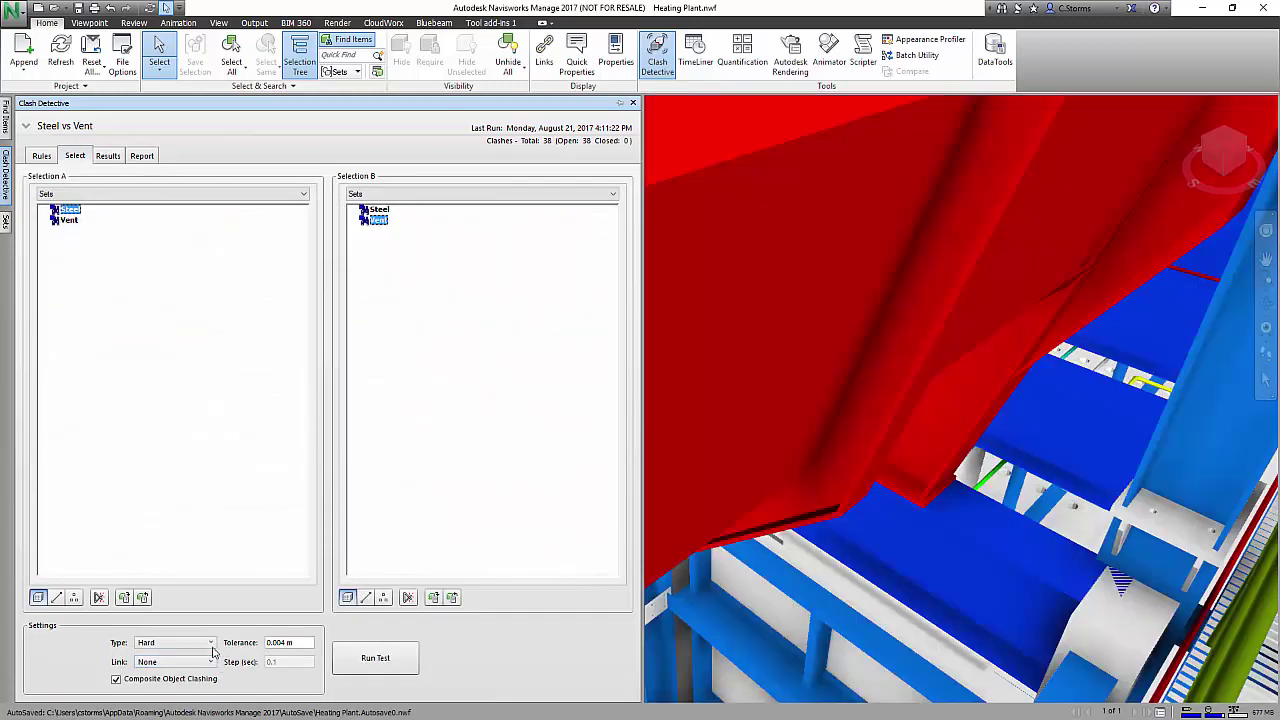
{"action": "left_click", "coordinate": [211, 643]}
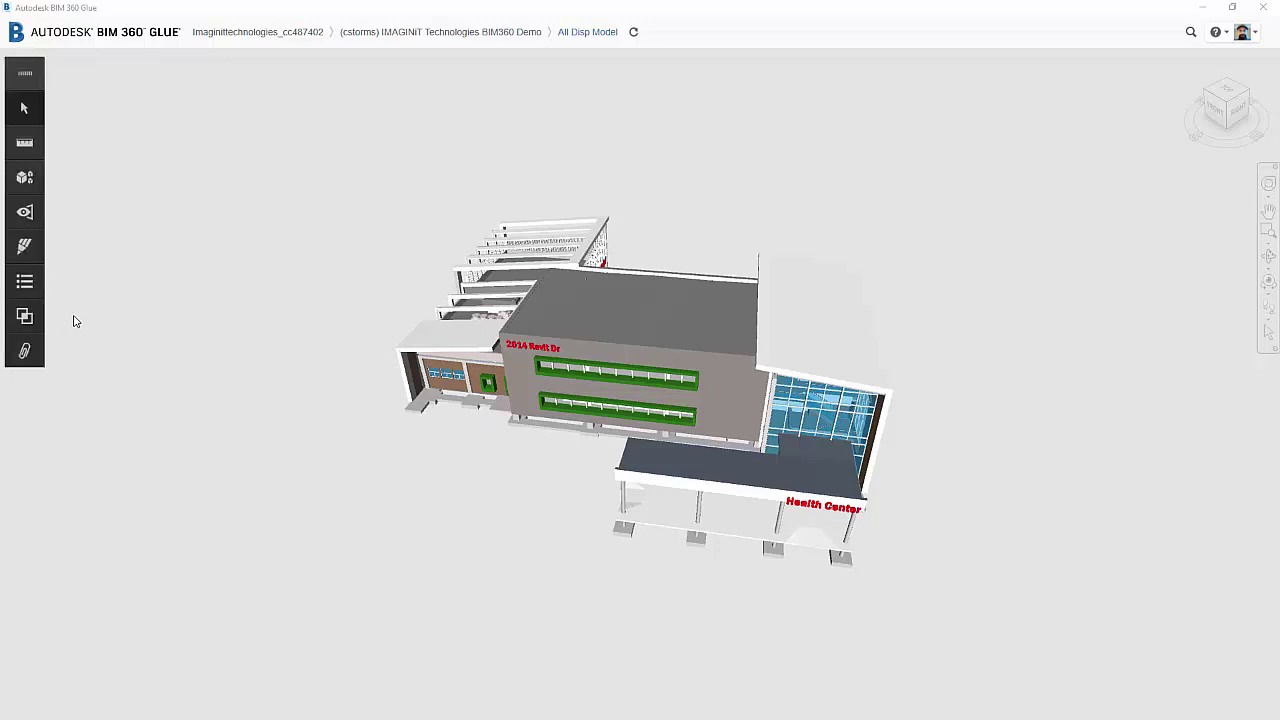
- Switch to BIM 360 Glue, open the Arch vs Mech clash overview and group the results by the Architectural versus Mechanical models
{"action": "left_click", "coordinate": [26, 318]}
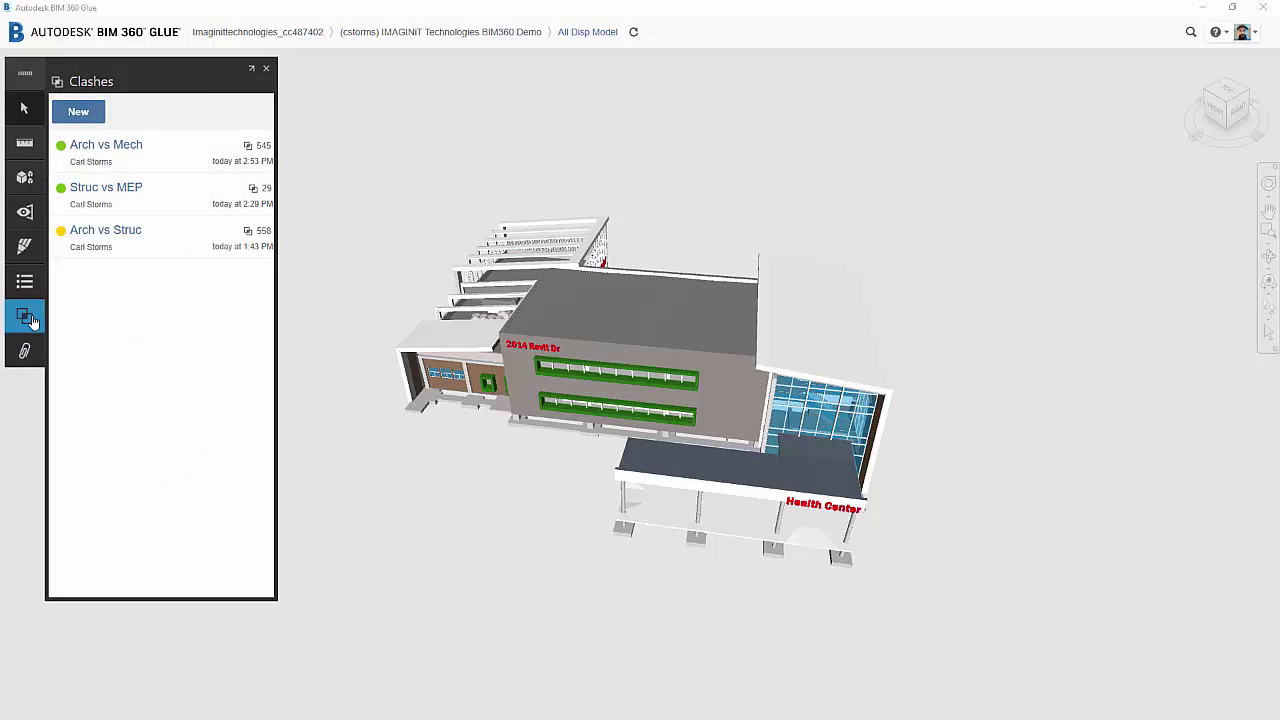
{"action": "left_click", "coordinate": [121, 152]}
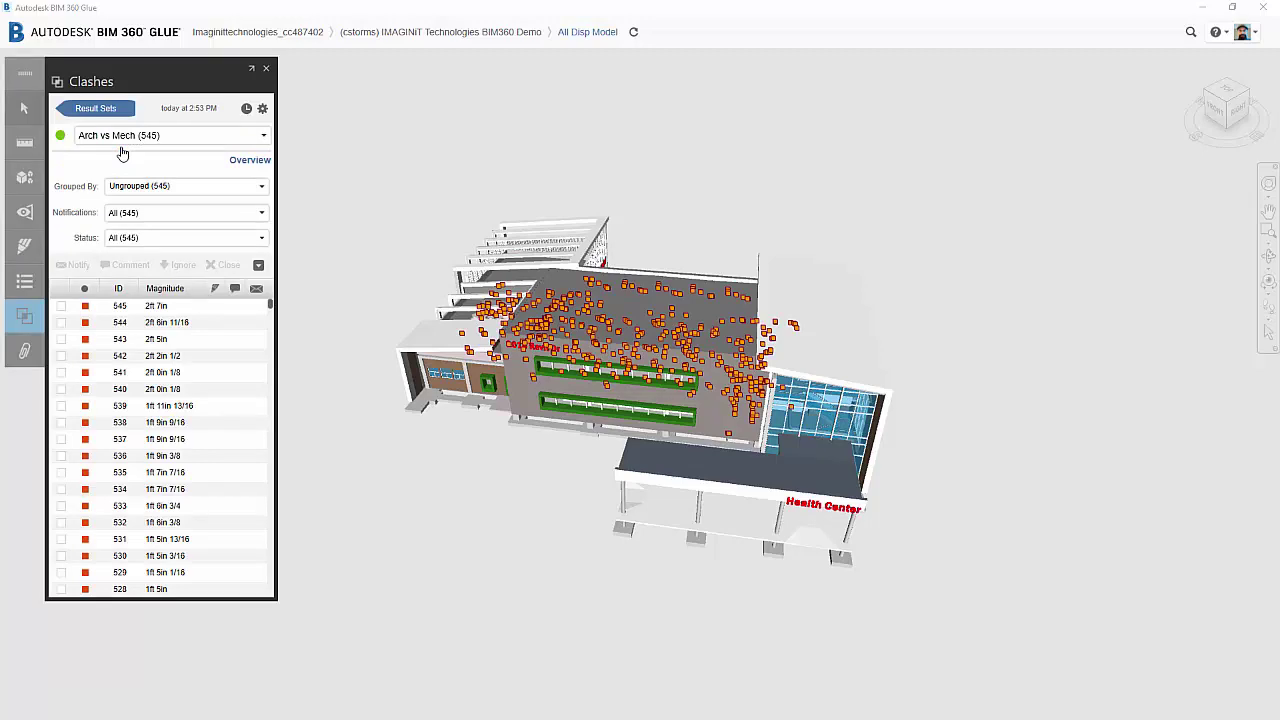
{"action": "left_click", "coordinate": [250, 160]}
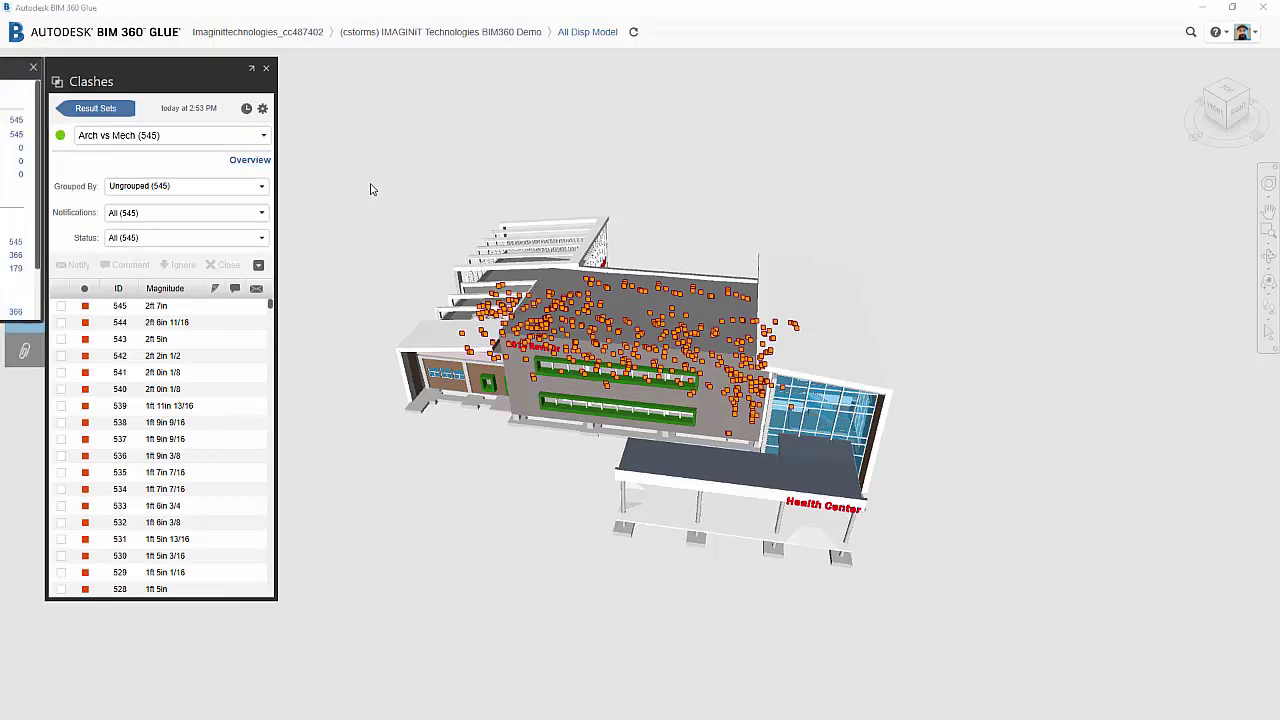
{"action": "left_click_drag", "start_coordinate": [60, 78], "coordinate": [443, 82]}
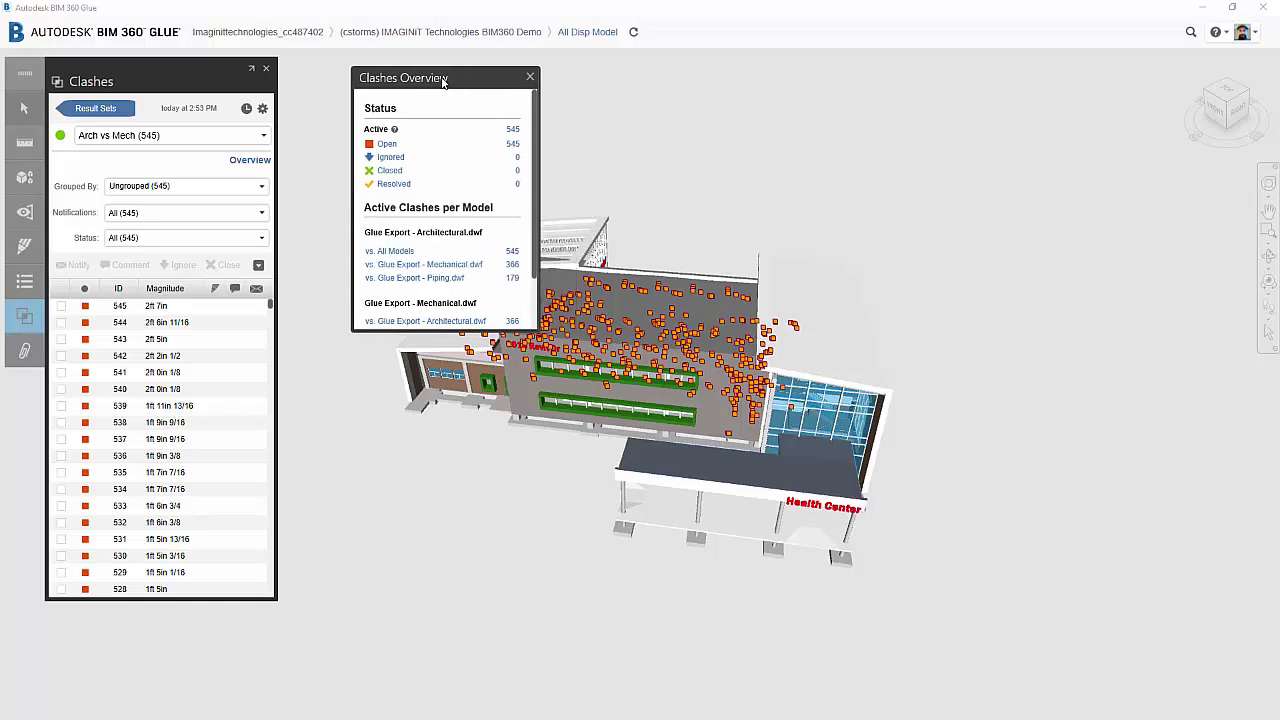
{"action": "left_click", "coordinate": [455, 266]}
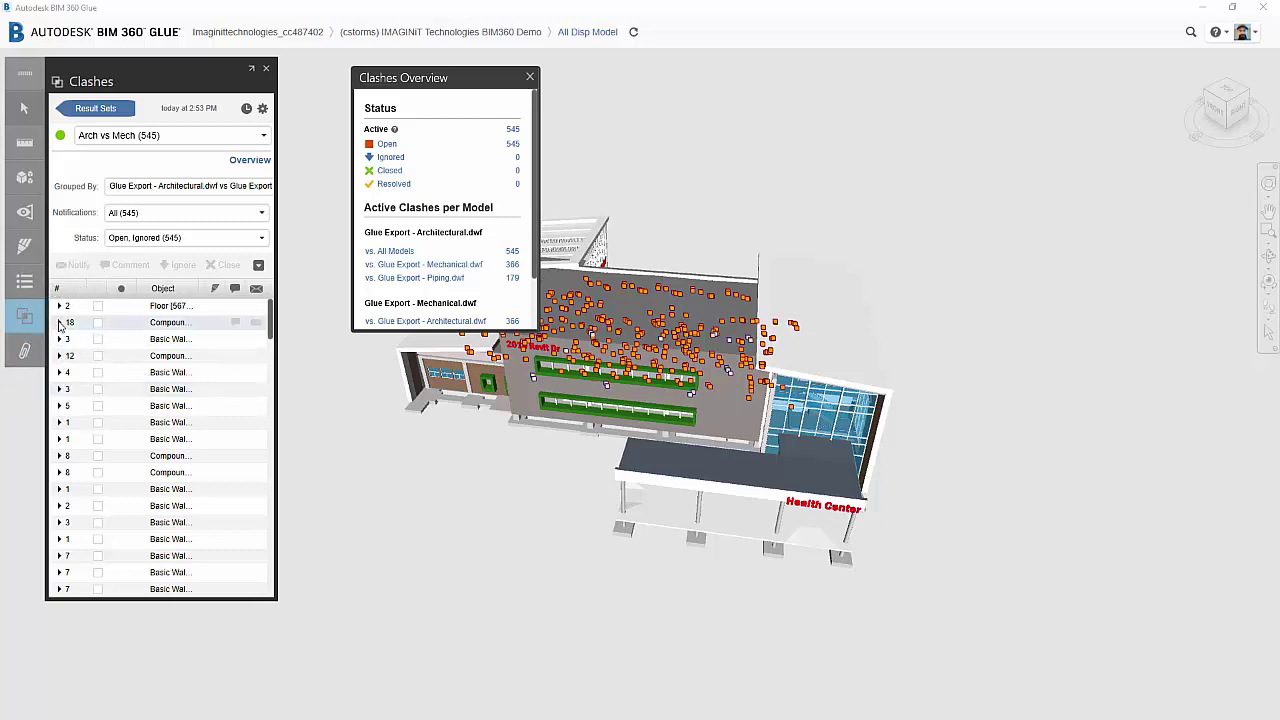
- Expand the first compound ceiling group and inspect its clashes with the exhaust air terminal, a round duct and a flex duct
{"action": "left_click", "coordinate": [59, 322]}
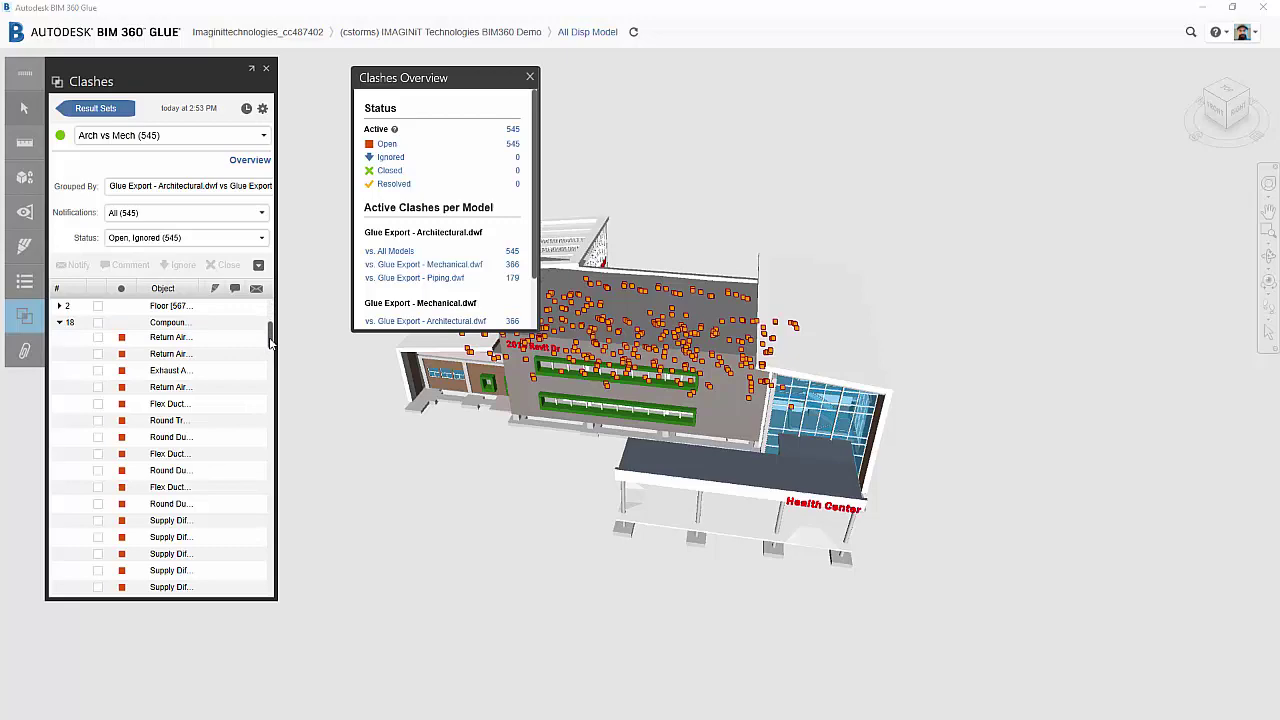
{"action": "scroll", "coordinate": [180, 345], "scroll_direction": "down", "scroll_amount": 3}
{"action": "scroll", "coordinate": [178, 345], "scroll_direction": "up", "scroll_amount": 5}
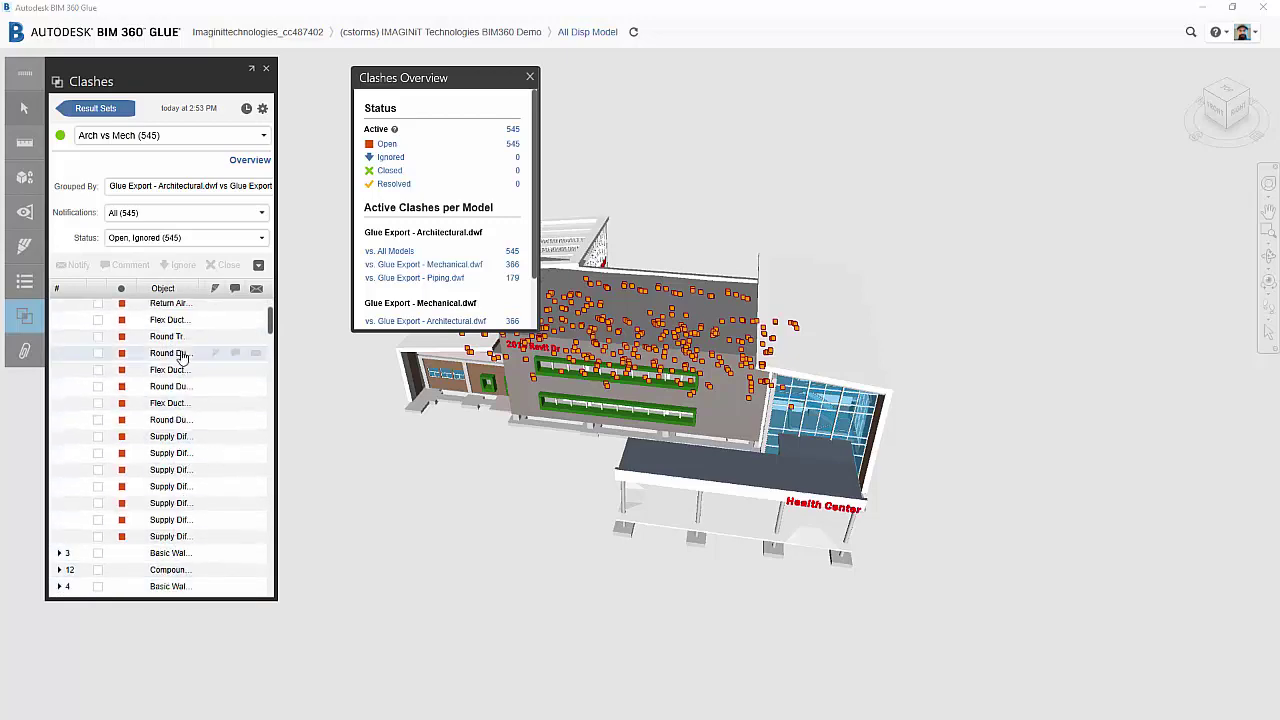
{"action": "left_click", "coordinate": [170, 372]}
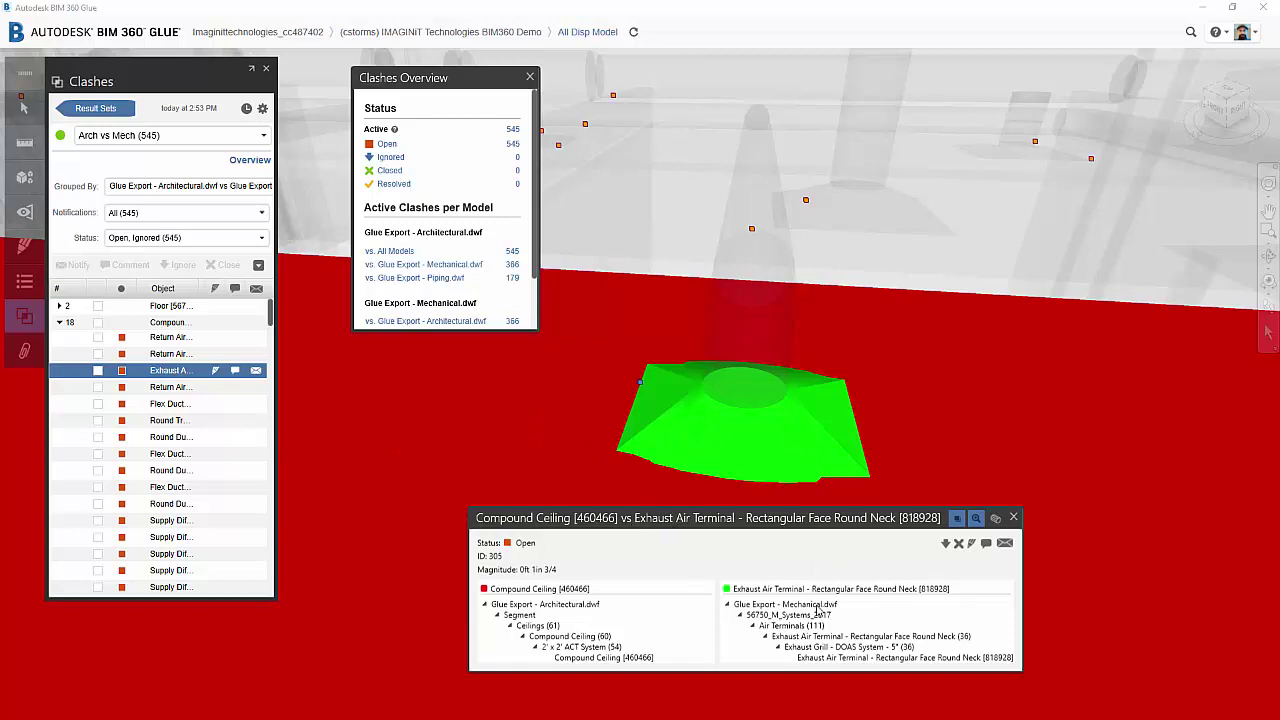
{"action": "left_click", "coordinate": [160, 437]}
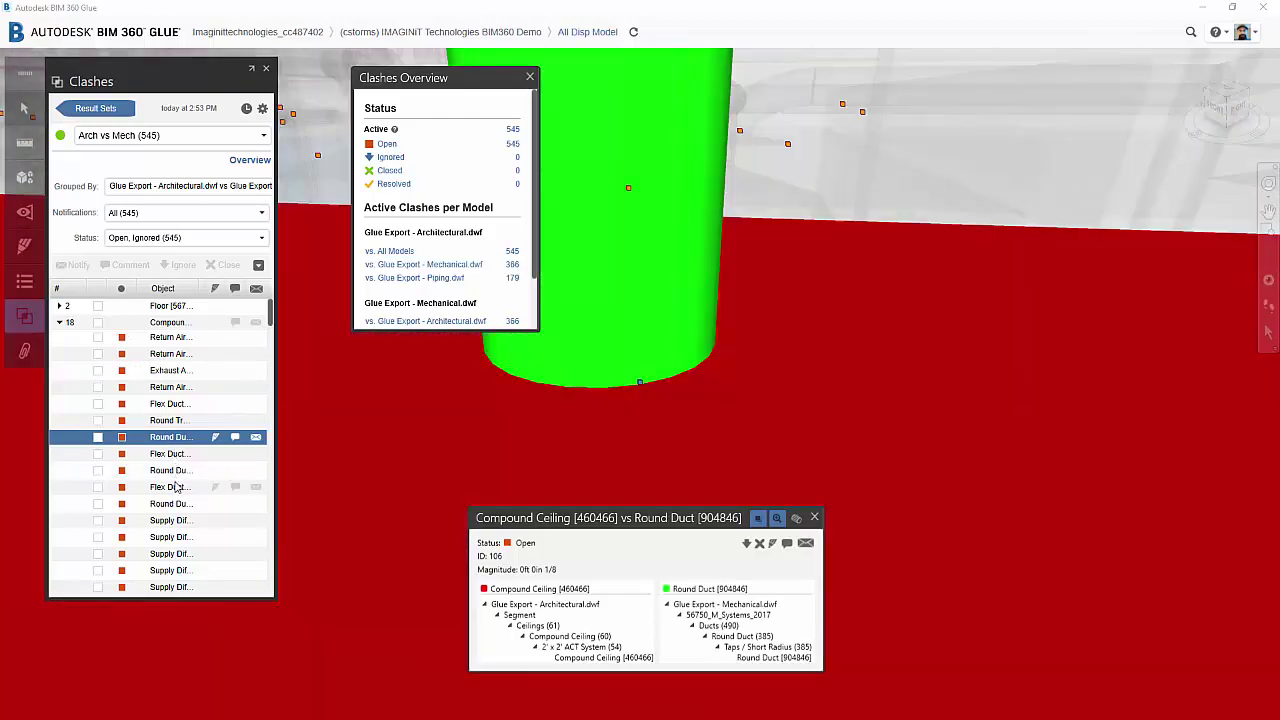
{"action": "left_click", "coordinate": [175, 487]}
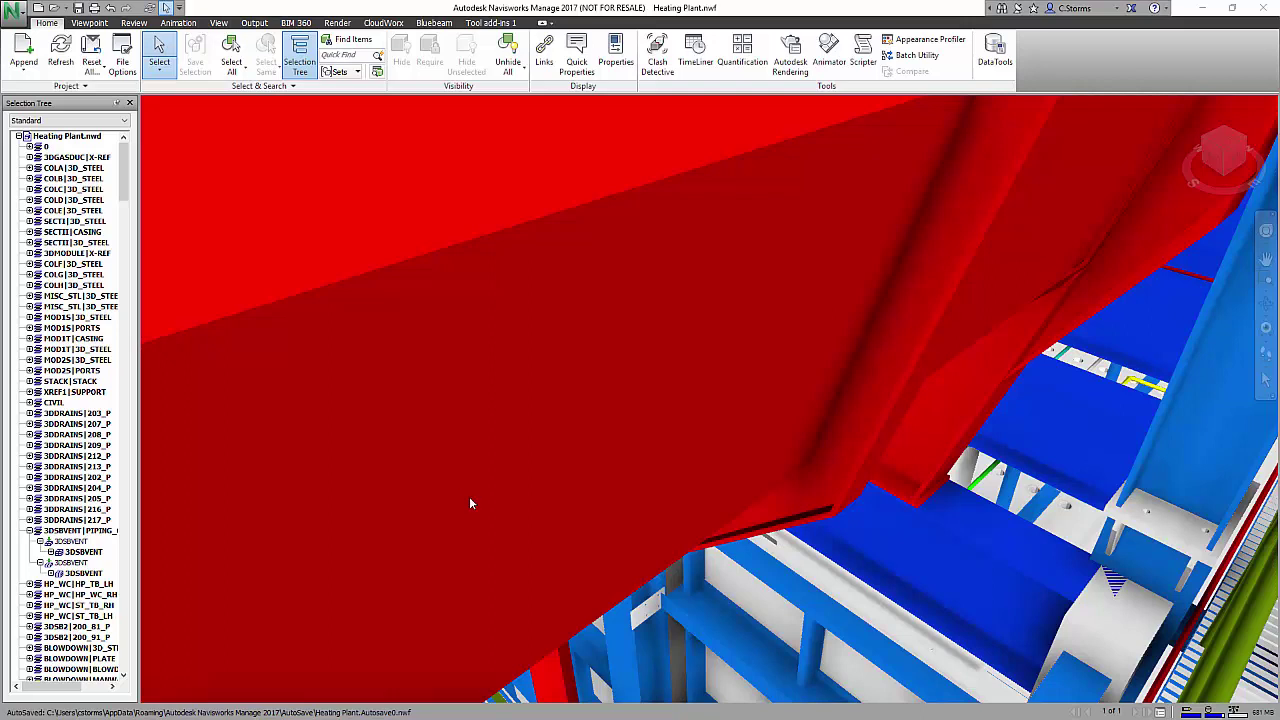
- Switch to Navisworks Manage, connect to the United States BIM 360 server and choose the IMAGINiT Technologies BIM360 Demo project
{"action": "left_click", "coordinate": [297, 23]}
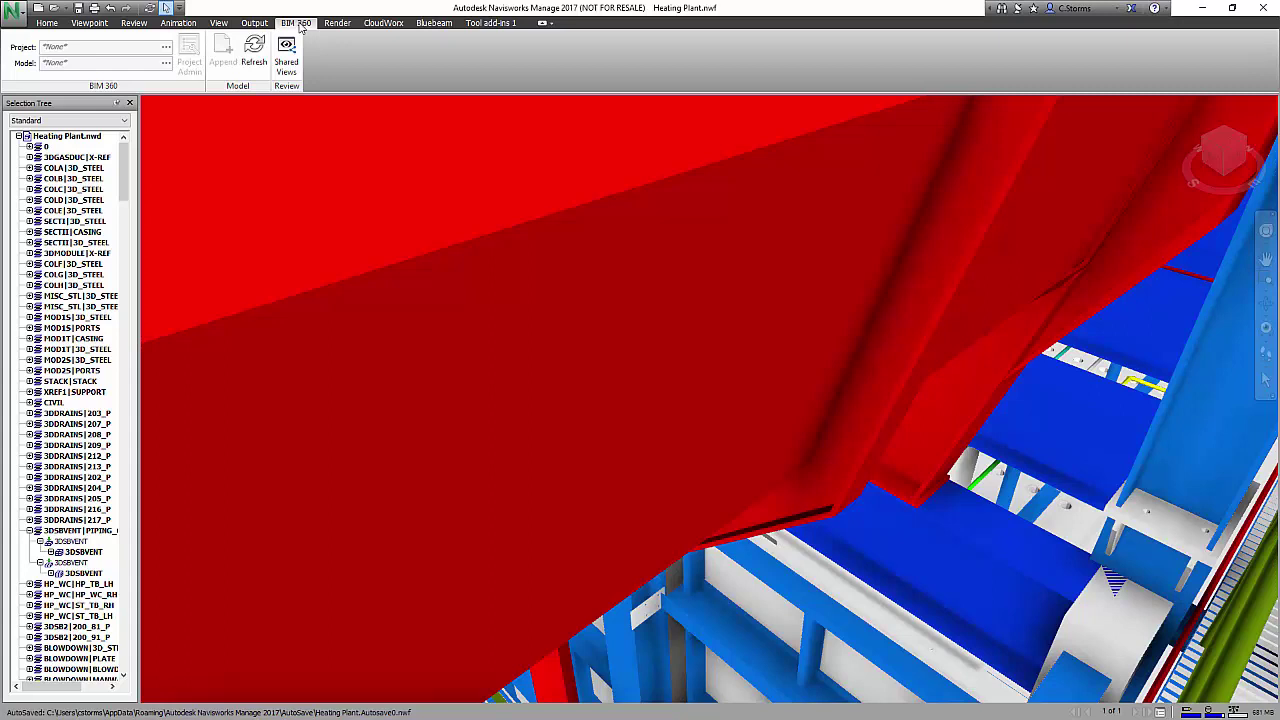
{"action": "left_click", "coordinate": [166, 47]}
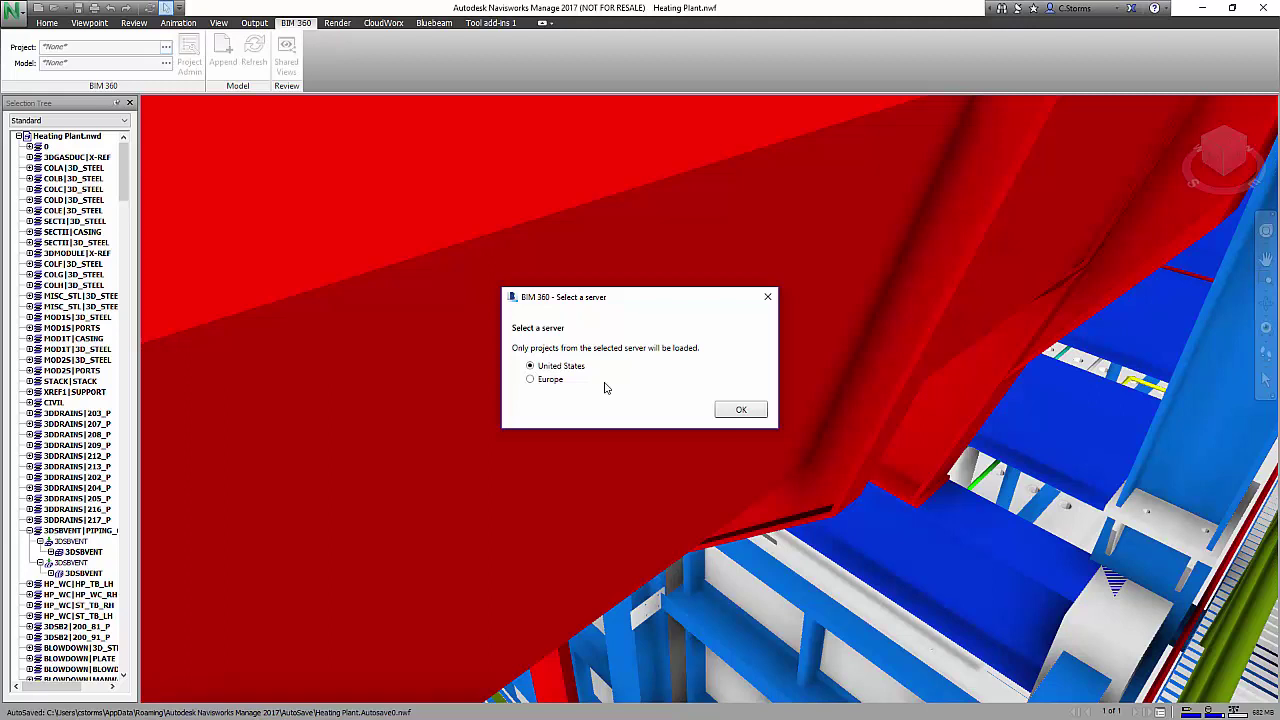
{"action": "left_click", "coordinate": [742, 409]}
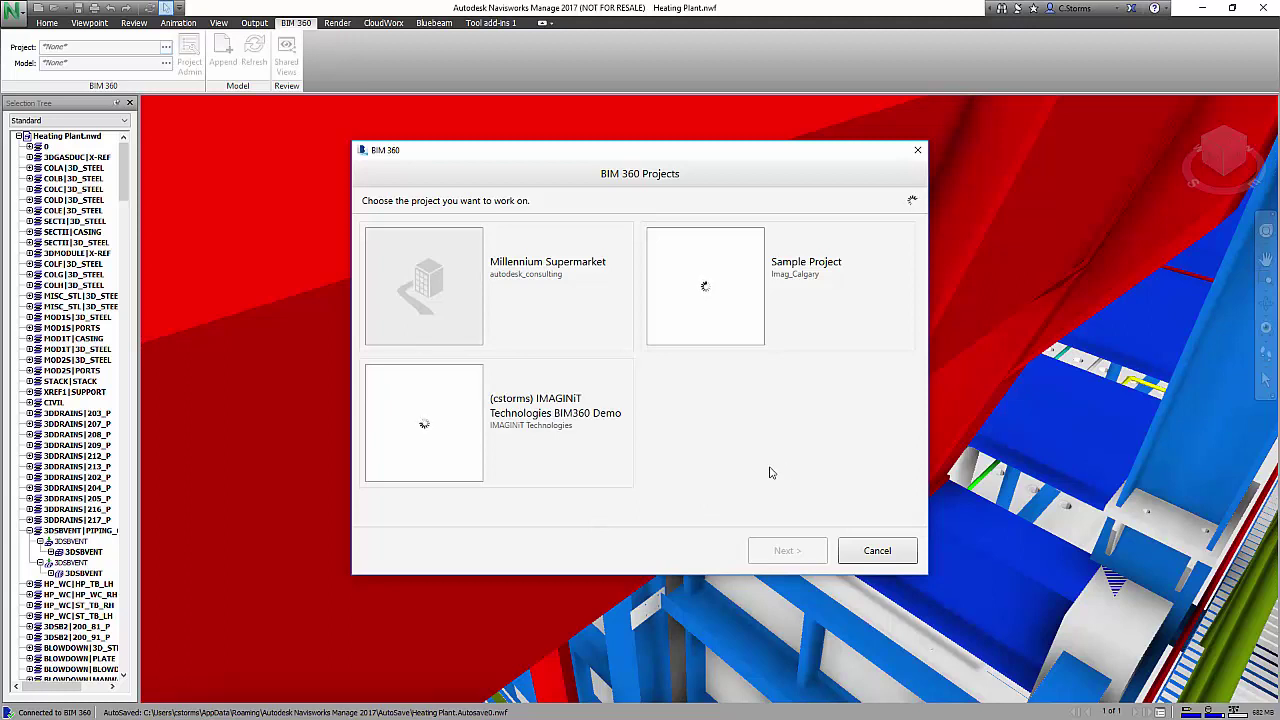
{"action": "left_click", "coordinate": [449, 452]}
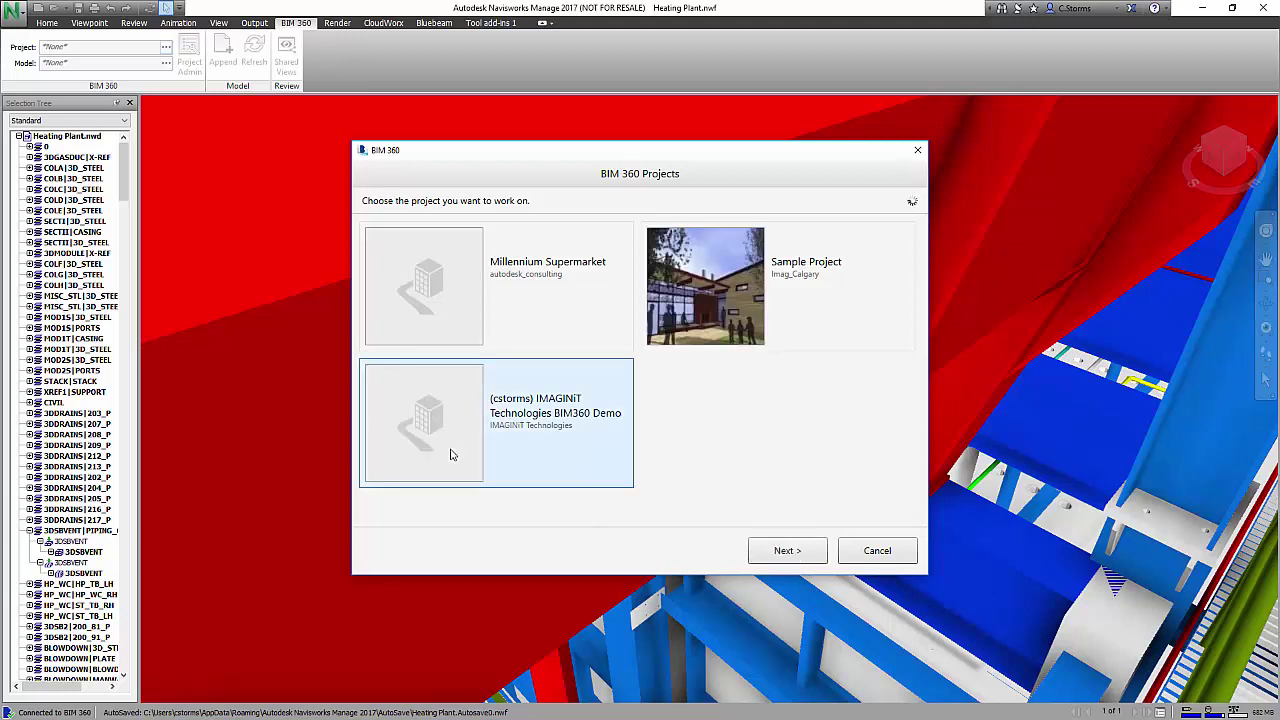
{"action": "left_click", "coordinate": [781, 550]}
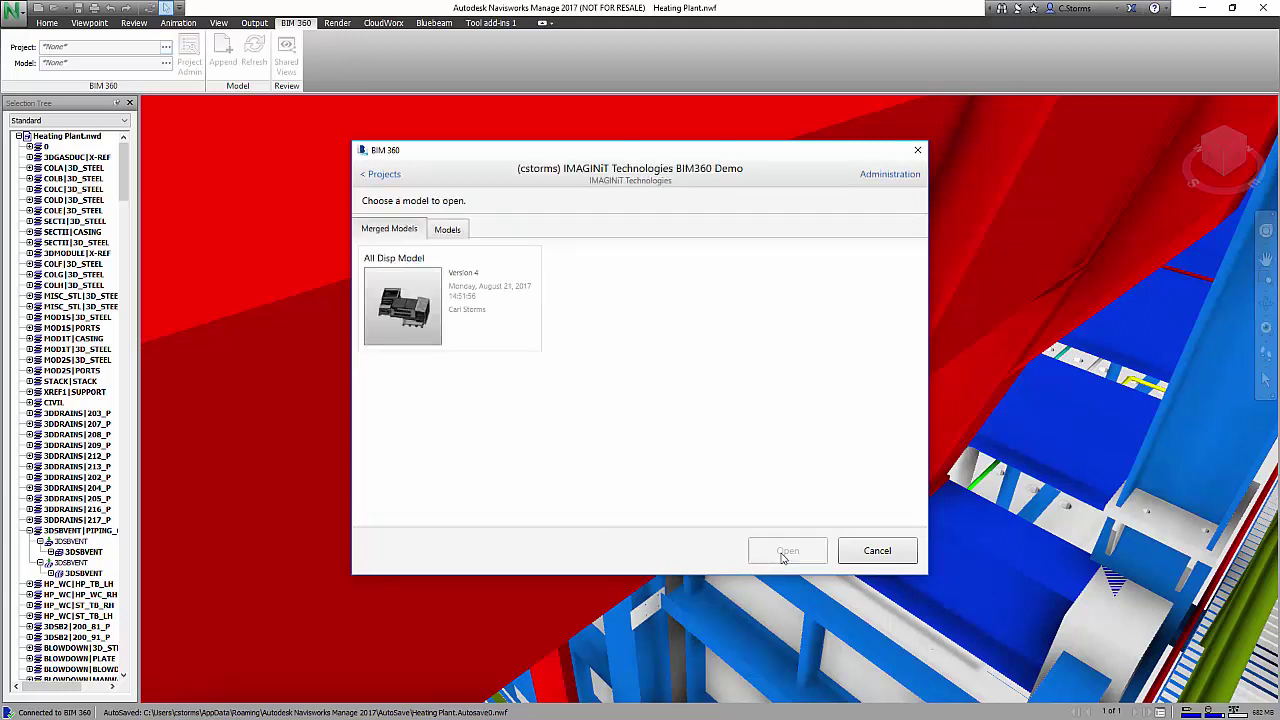
- Open the merged All Disp Model without saving the changes to Heating Plant.nwf, and examine the building
{"action": "left_click", "coordinate": [435, 307]}
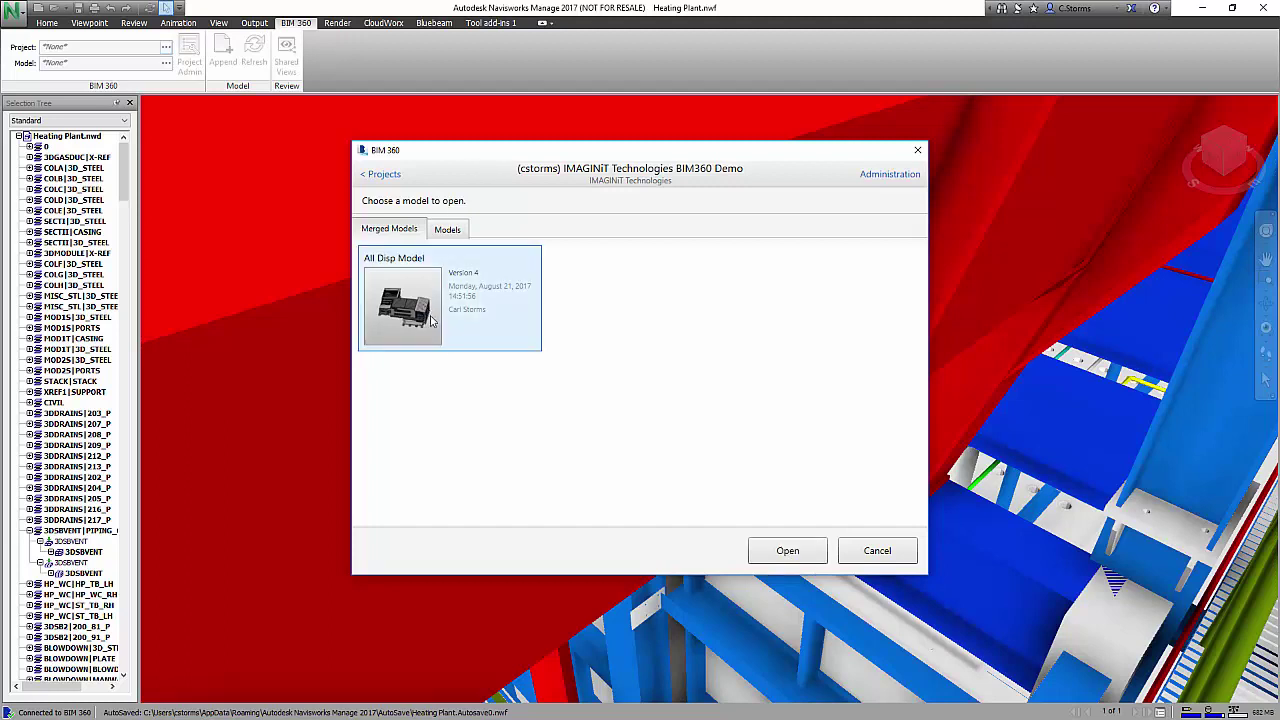
{"action": "left_click", "coordinate": [807, 553]}
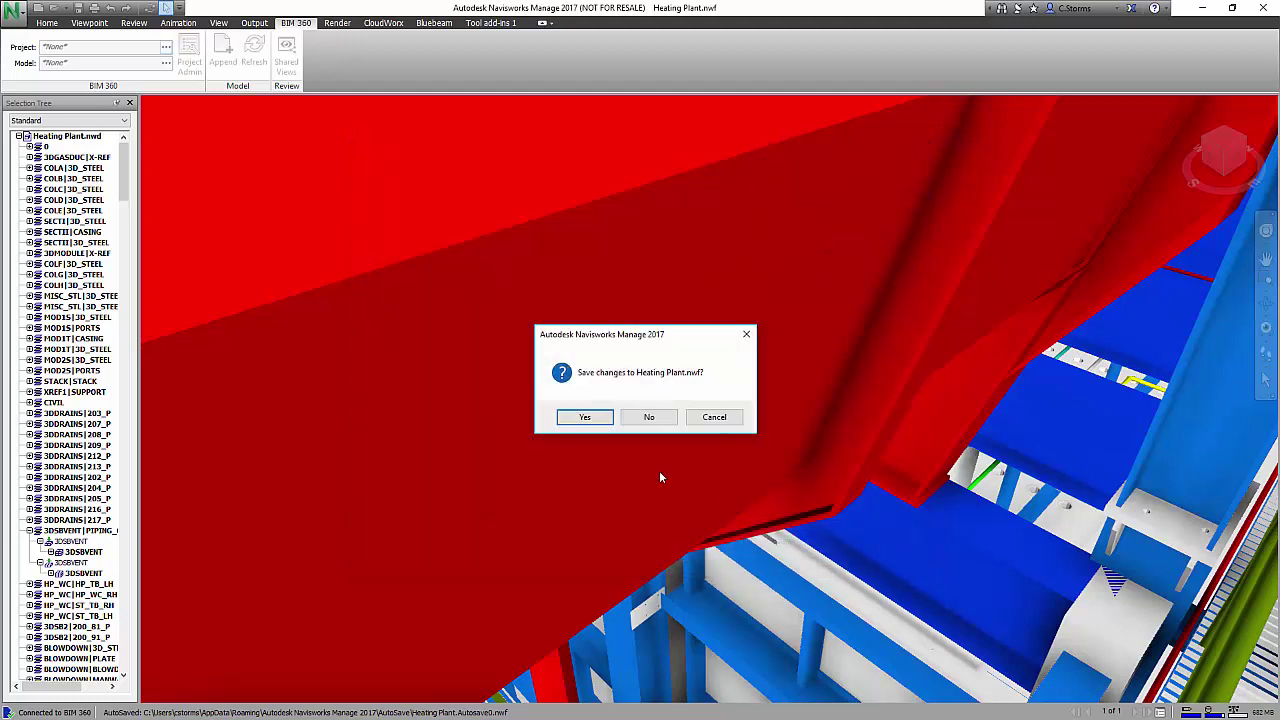
{"action": "left_click", "coordinate": [652, 418]}
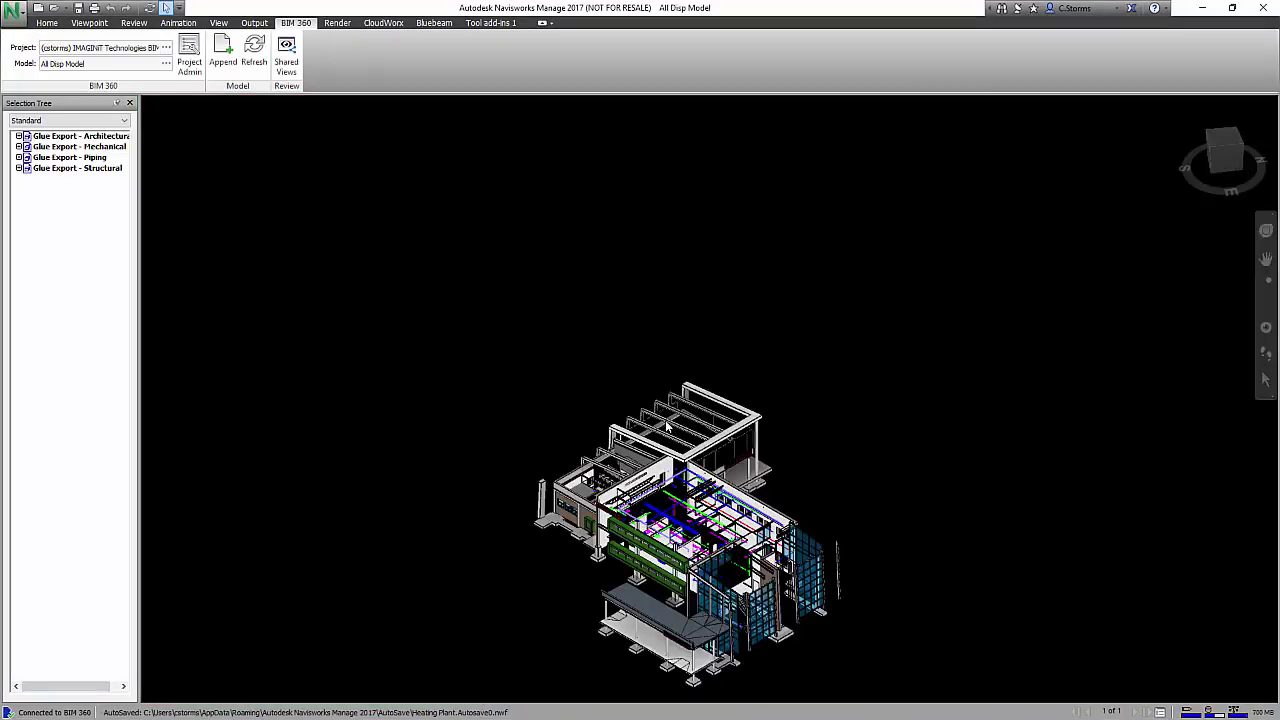
{"action": "middle_click_drag", "start_coordinate": [662, 427], "coordinate": [708, 590], "text": "shift"}
{"action": "scroll", "coordinate": [708, 590], "scroll_direction": "up", "scroll_amount": 5}
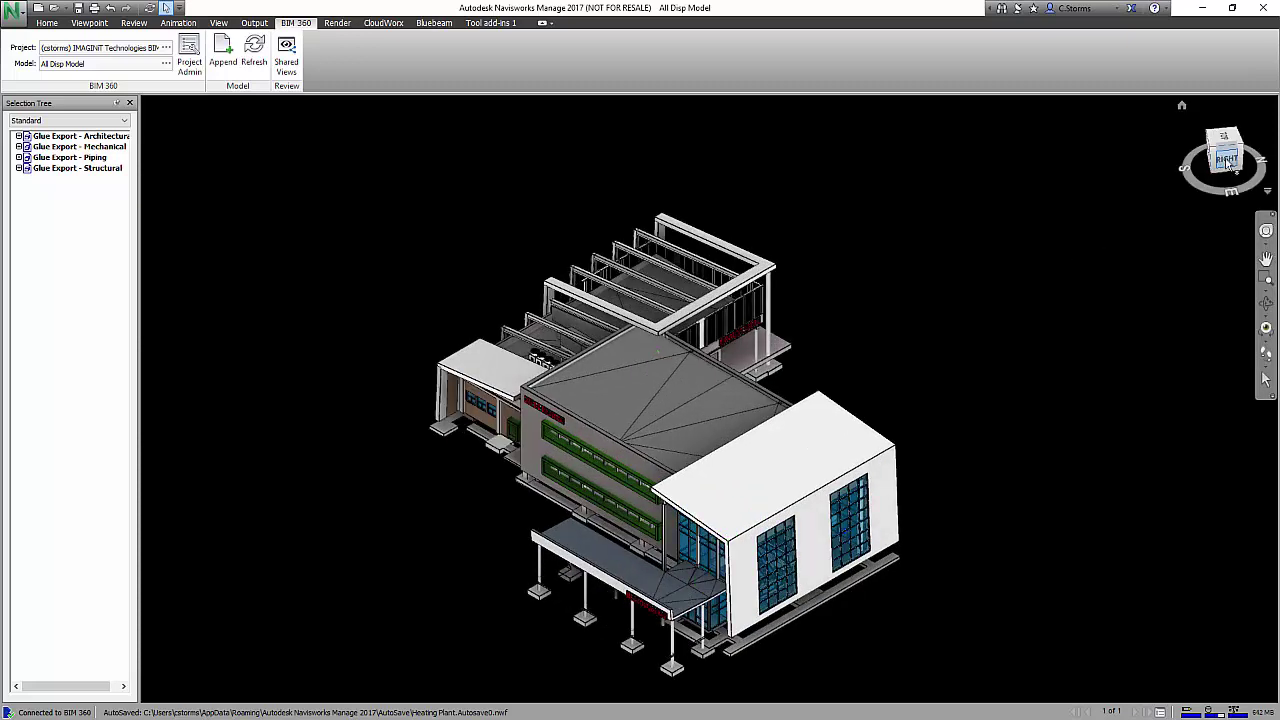
- Show the BIM 360 shared views of the merged model and apply the Level 1 3d View
{"action": "left_click", "coordinate": [1222, 161]}
{"action": "left_click_drag", "start_coordinate": [1222, 161], "coordinate": [1190, 215]}
{"action": "scroll", "coordinate": [683, 528], "scroll_direction": "up", "scroll_amount": 2}
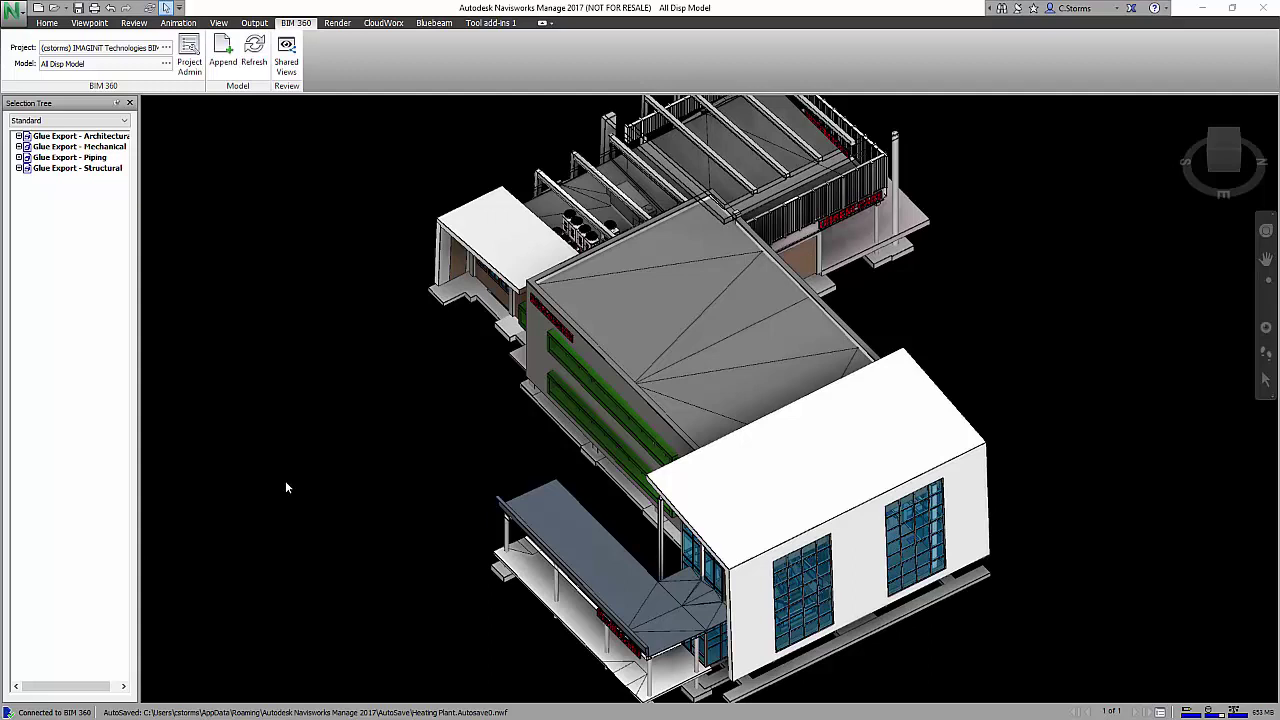
{"action": "left_click", "coordinate": [286, 56]}
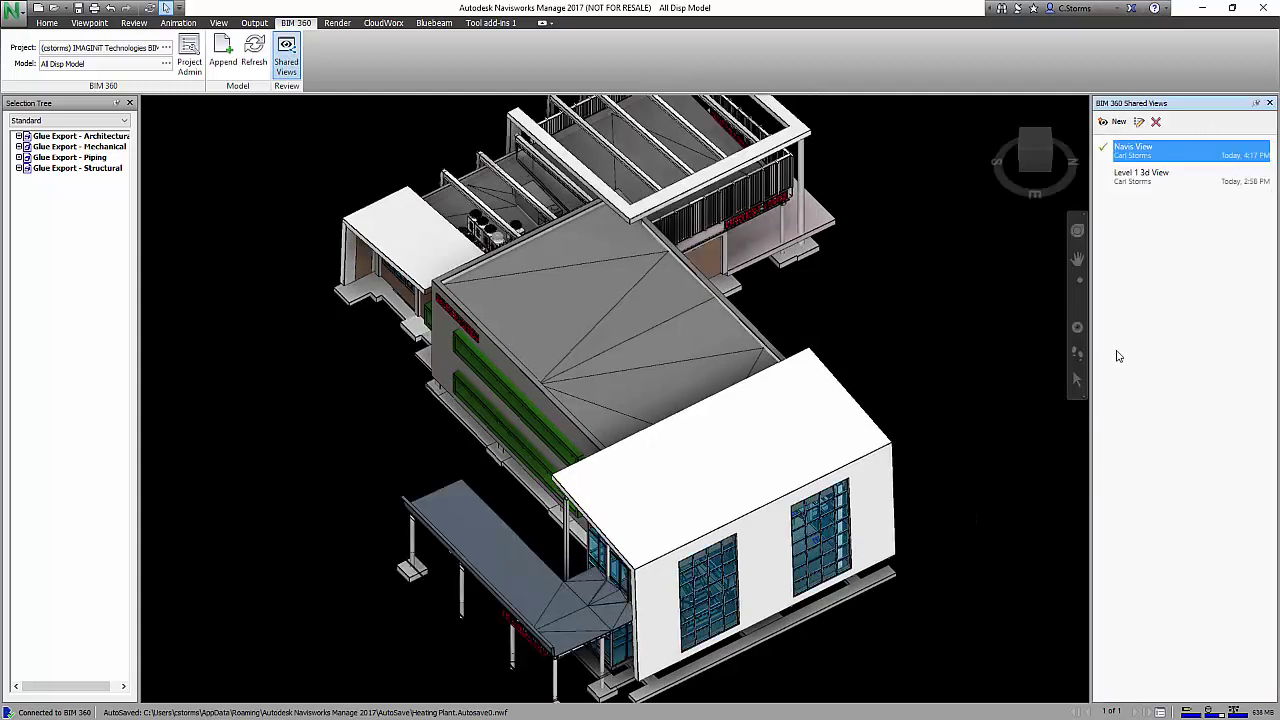
{"action": "left_click", "coordinate": [1139, 176]}
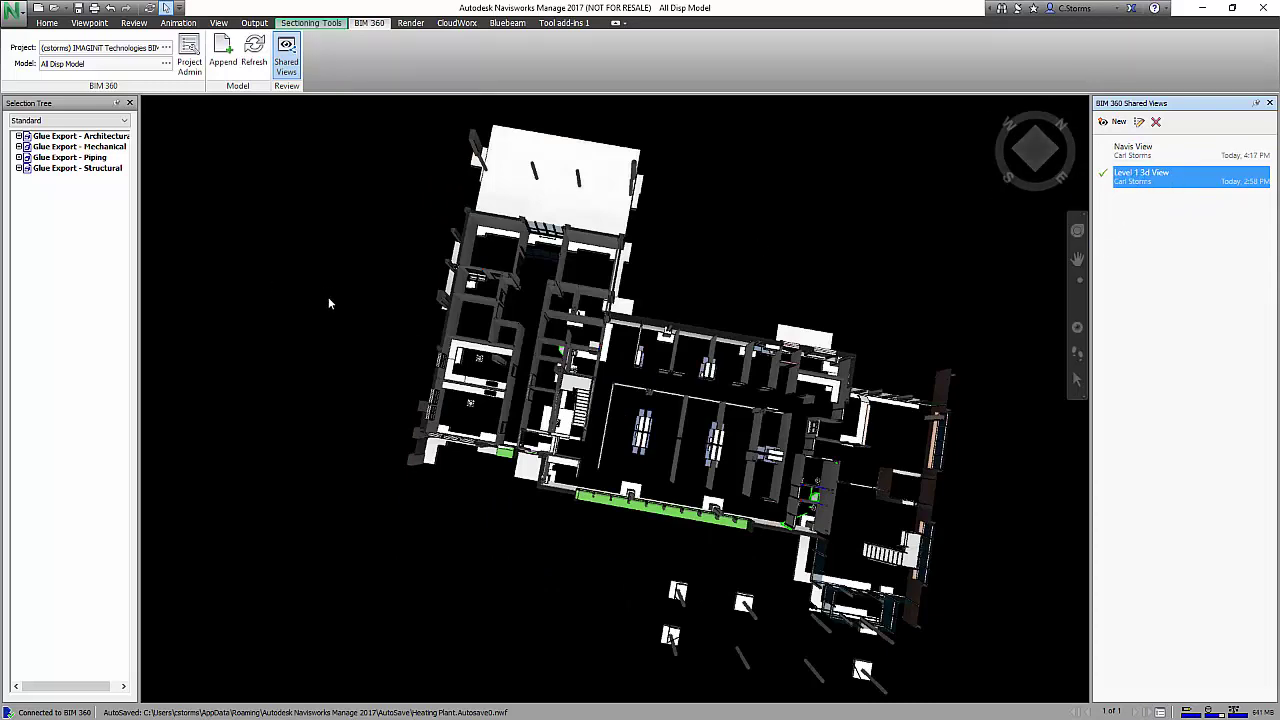
- Orbit the sectioned first floor to an angled overview from the south and save it as a shared view named 1st Floor 3d Navis
{"action": "left_click", "coordinate": [1035, 149]}
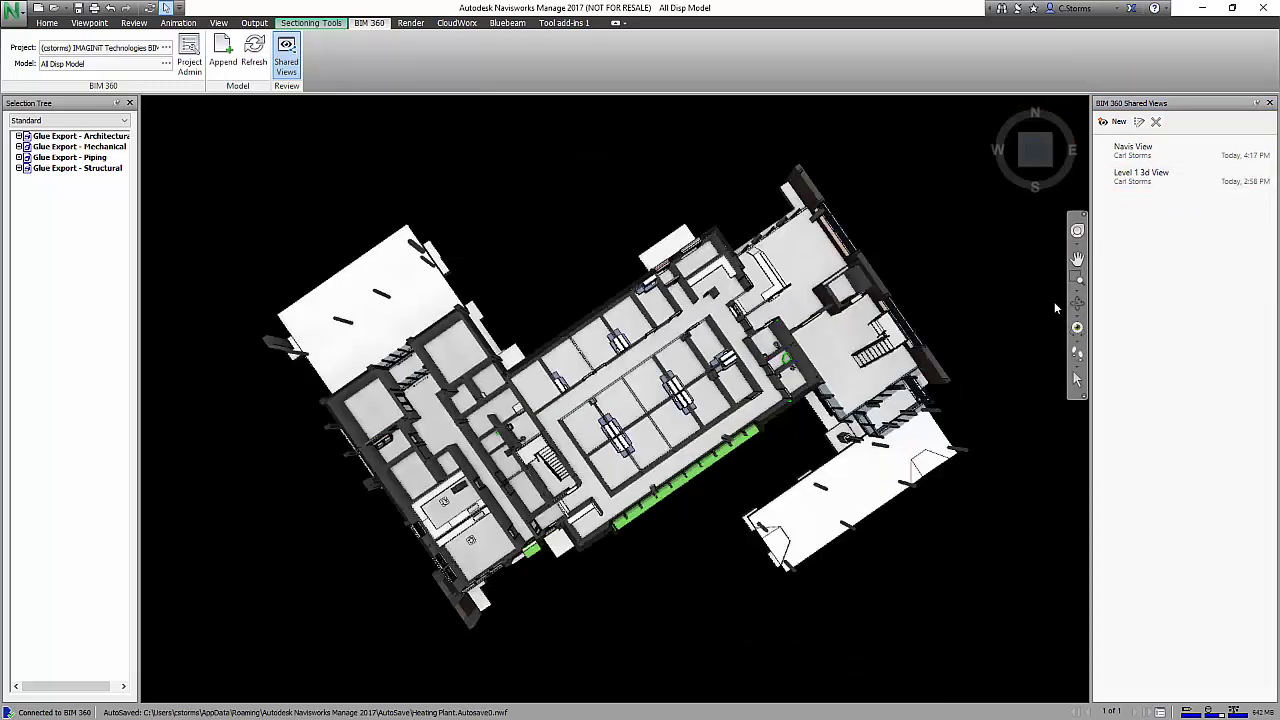
{"action": "left_click", "coordinate": [1077, 305]}
{"action": "mouse_move", "coordinate": [755, 394]}
{"action": "left_mouse_down"}
{"action": "mouse_move", "coordinate": [754, 257]}
{"action": "mouse_move", "coordinate": [736, 403]}
{"action": "left_mouse_up"}
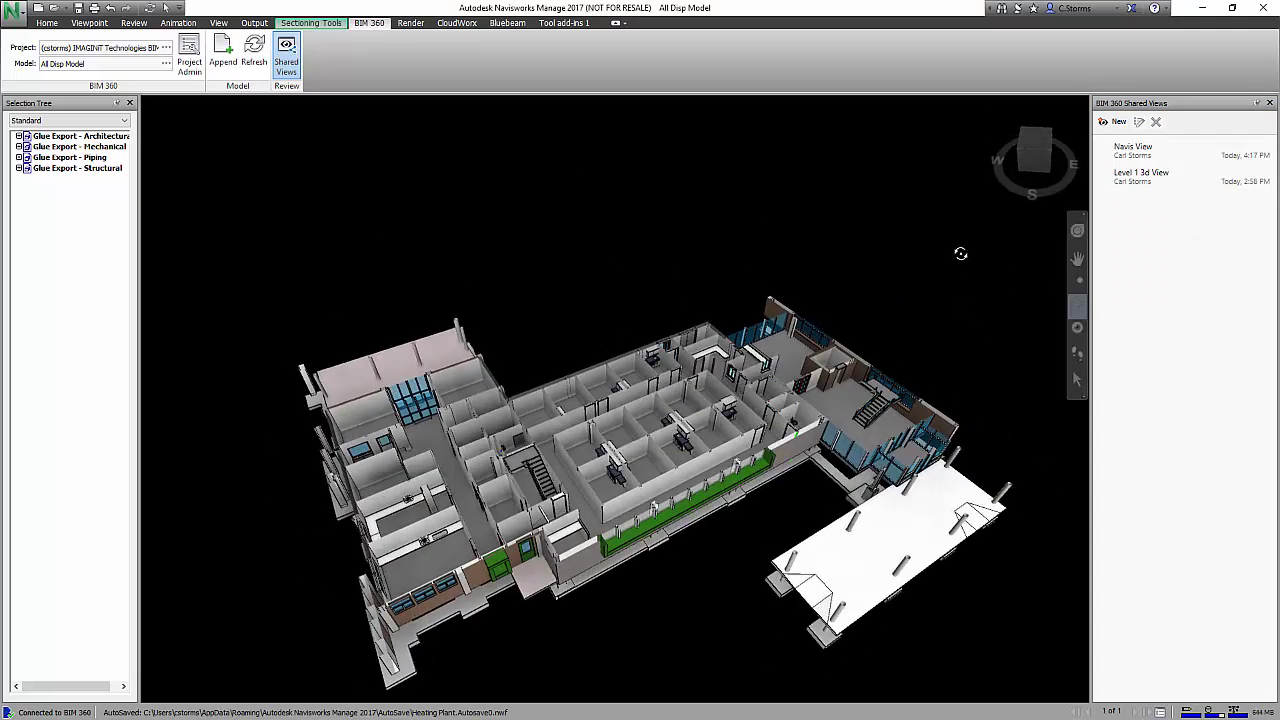
{"action": "left_click", "coordinate": [1117, 122]}
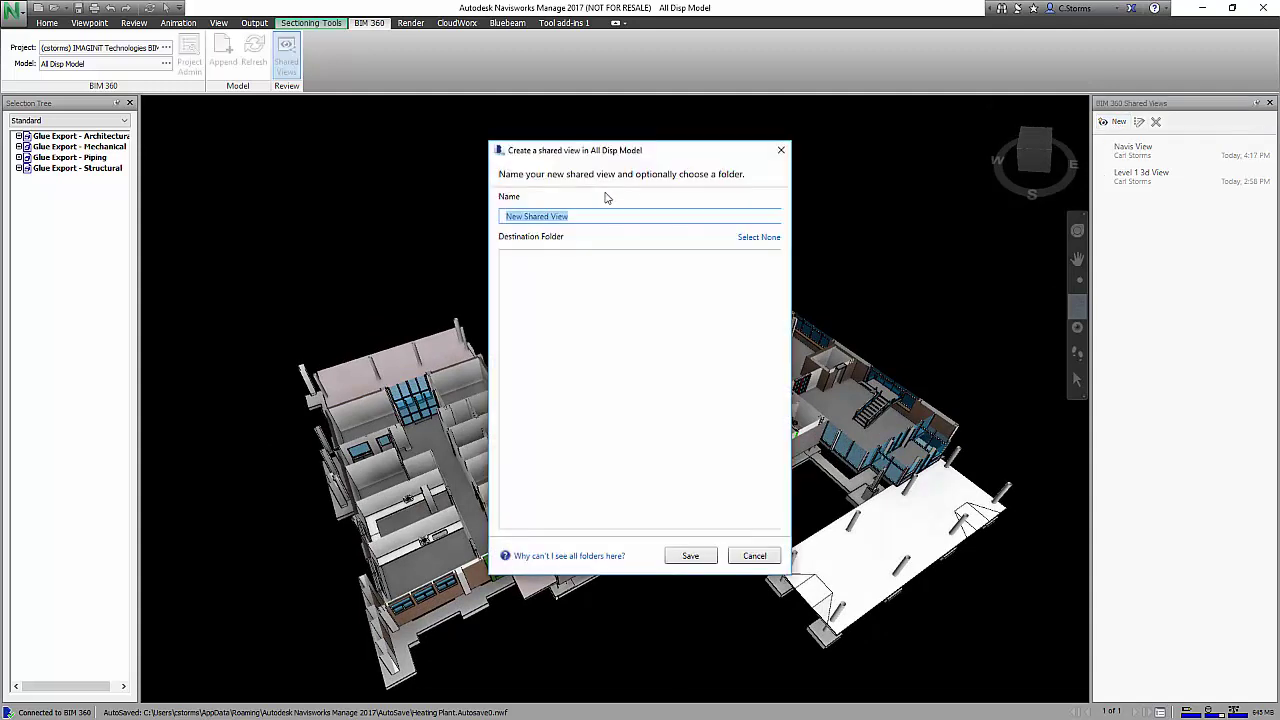
{"action": "type", "text": "1st Floor 3d Nabvi"}
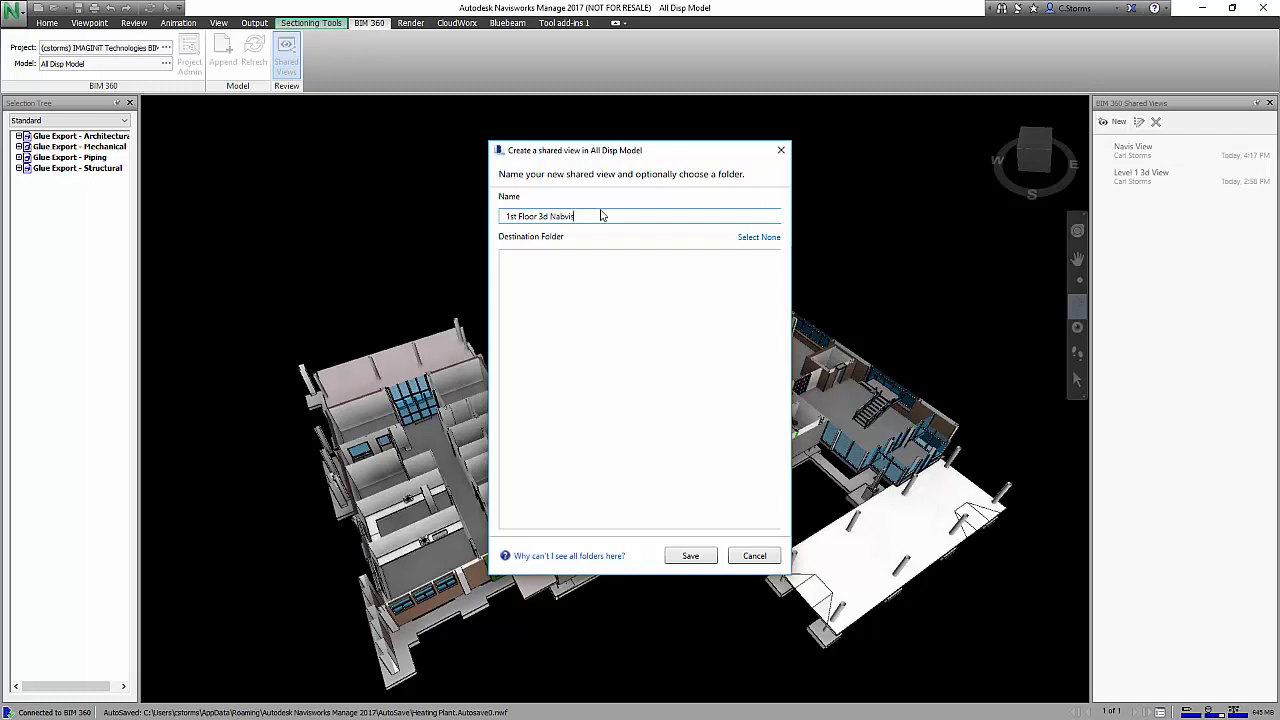
{"action": "key", "text": "BackSpace"}
{"action": "key", "text": "BackSpace"}
{"action": "type", "text": "is"}
{"action": "left_click", "coordinate": [691, 556]}
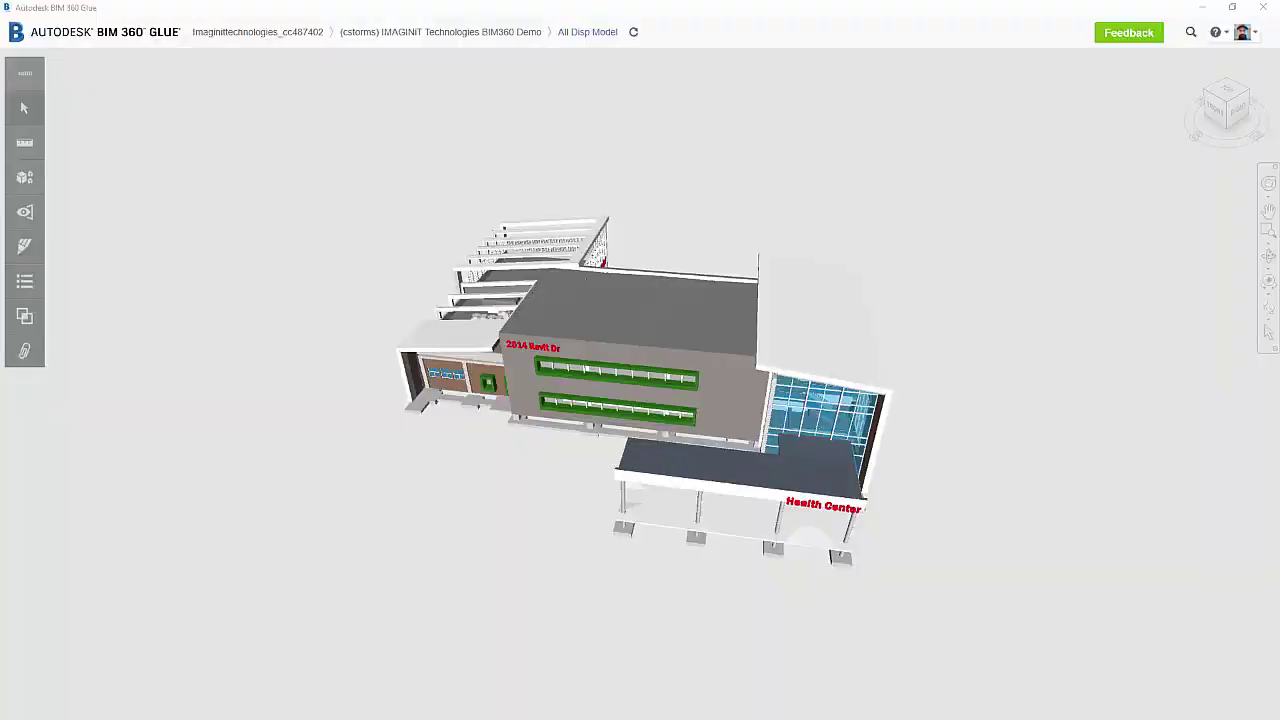
- Switch to BIM 360 Glue, list the All Disp Model's shared views and open 1st Floor 3d Navis
{"action": "left_click", "coordinate": [25, 214]}
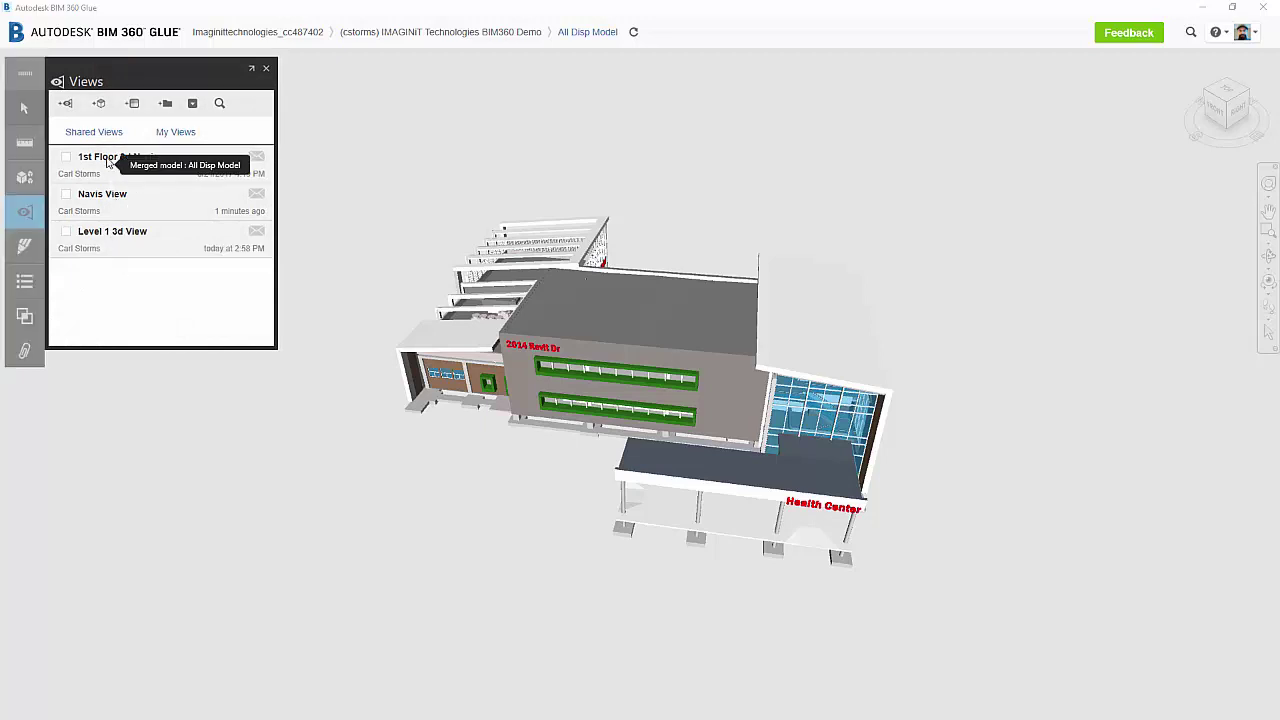
{"action": "left_click", "coordinate": [106, 157]}
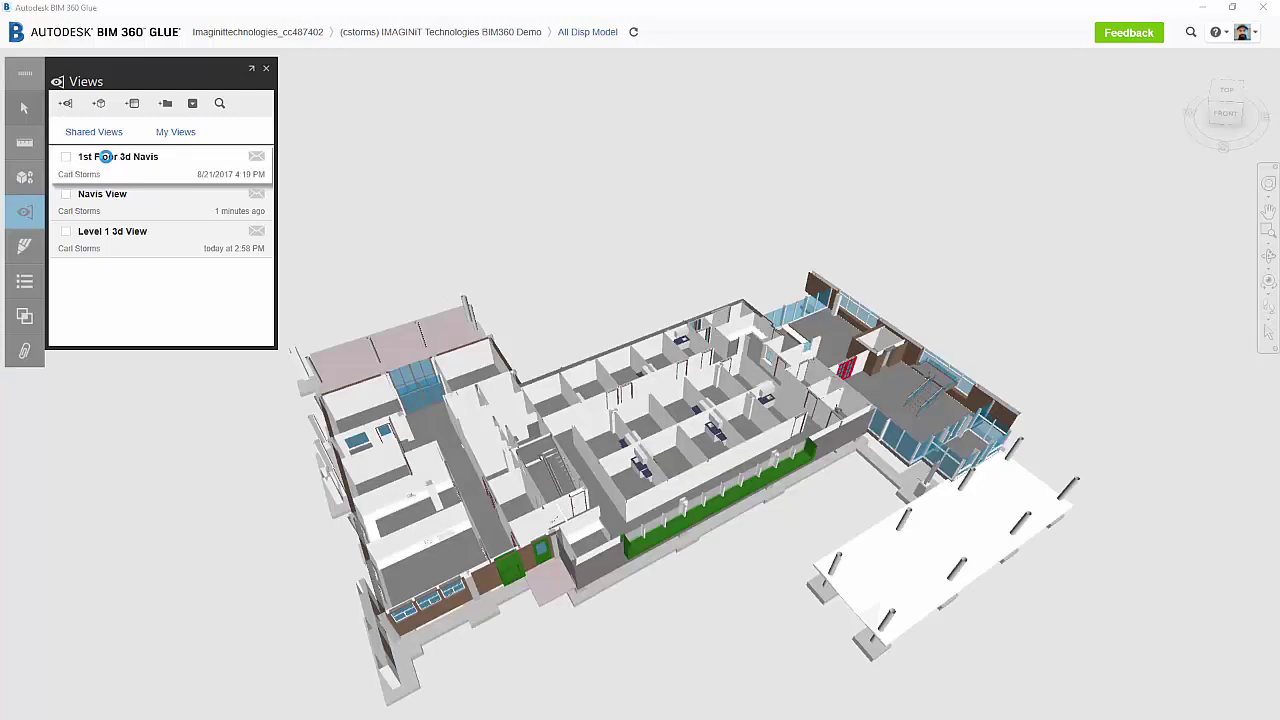